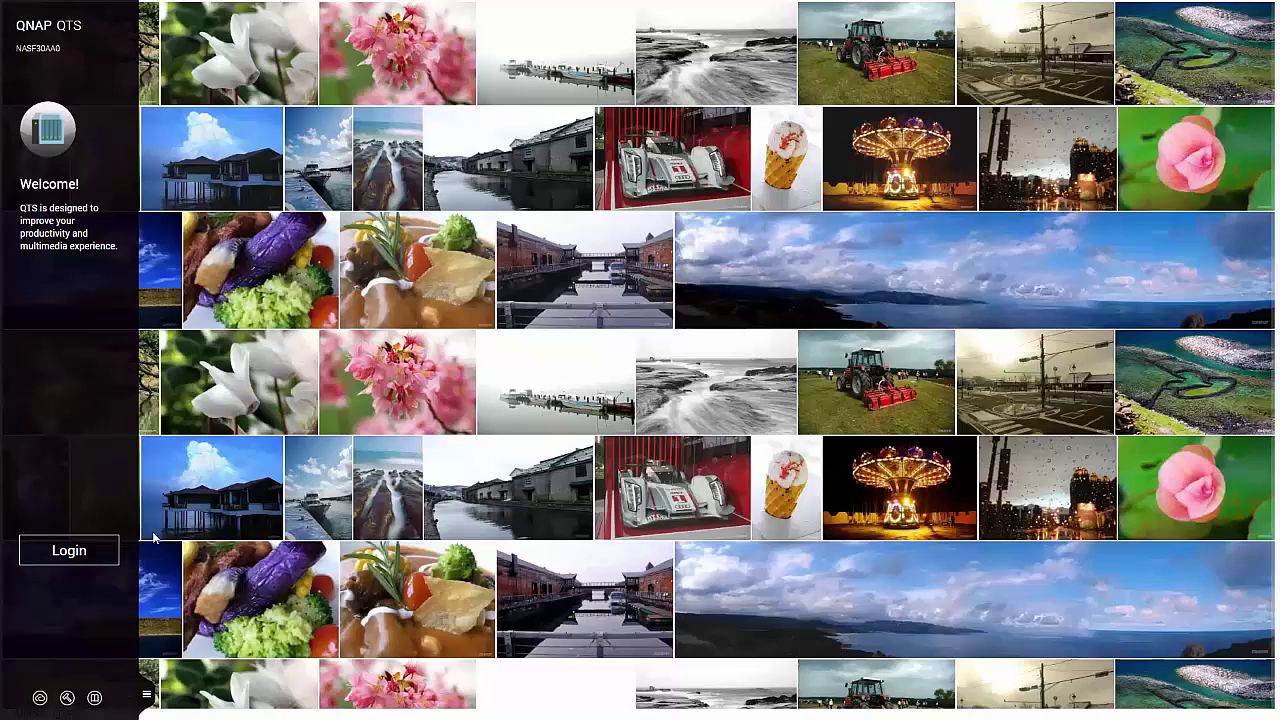
Sign in to QTS with the administrator username and password, then open the App Center.
{"action": "left_click", "coordinate": [69, 550]}
{"action": "type", "text": "admin"}
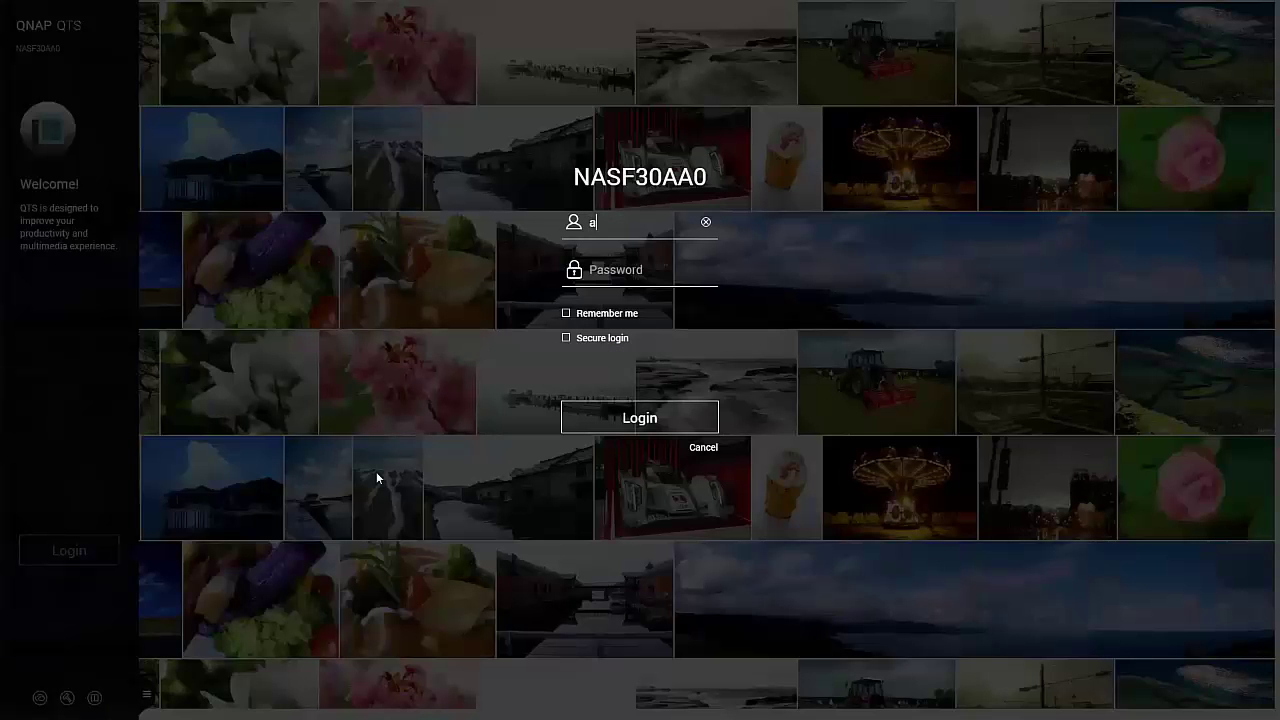
{"action": "key", "text": "Tab"}
{"action": "type", "text": "admin"}
{"action": "key", "text": "Return"}
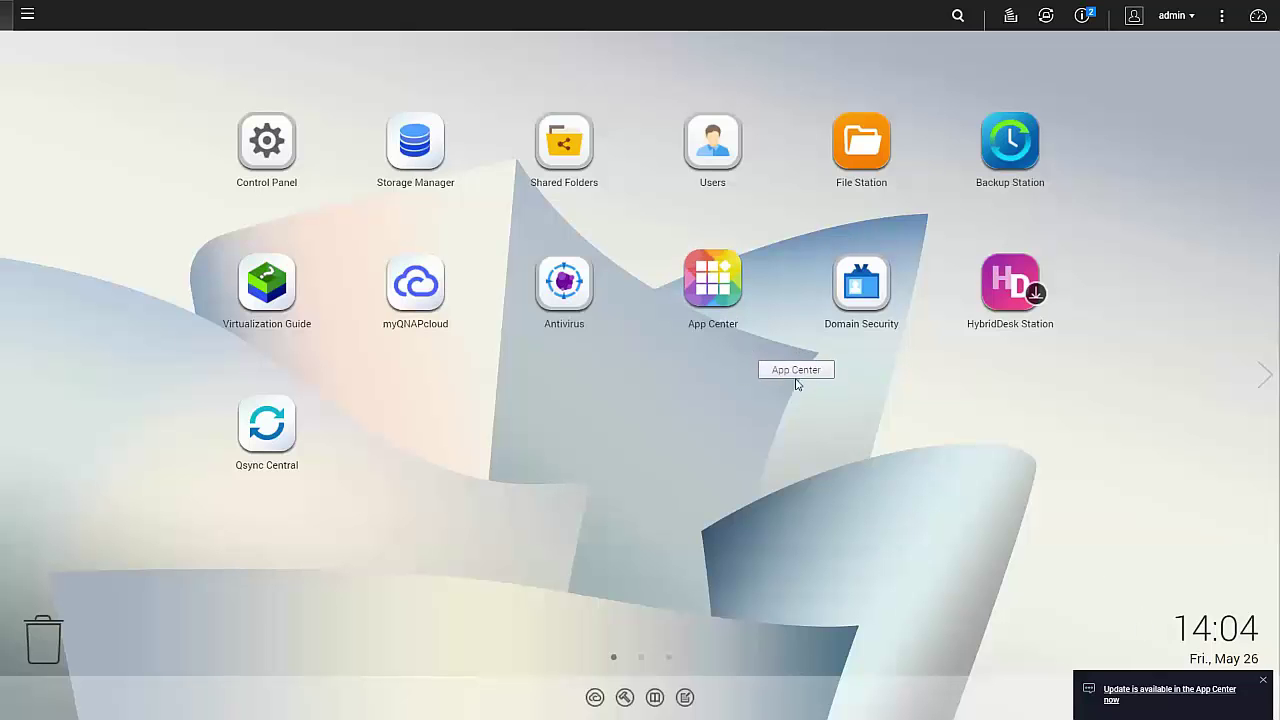
{"action": "left_click", "coordinate": [712, 282]}
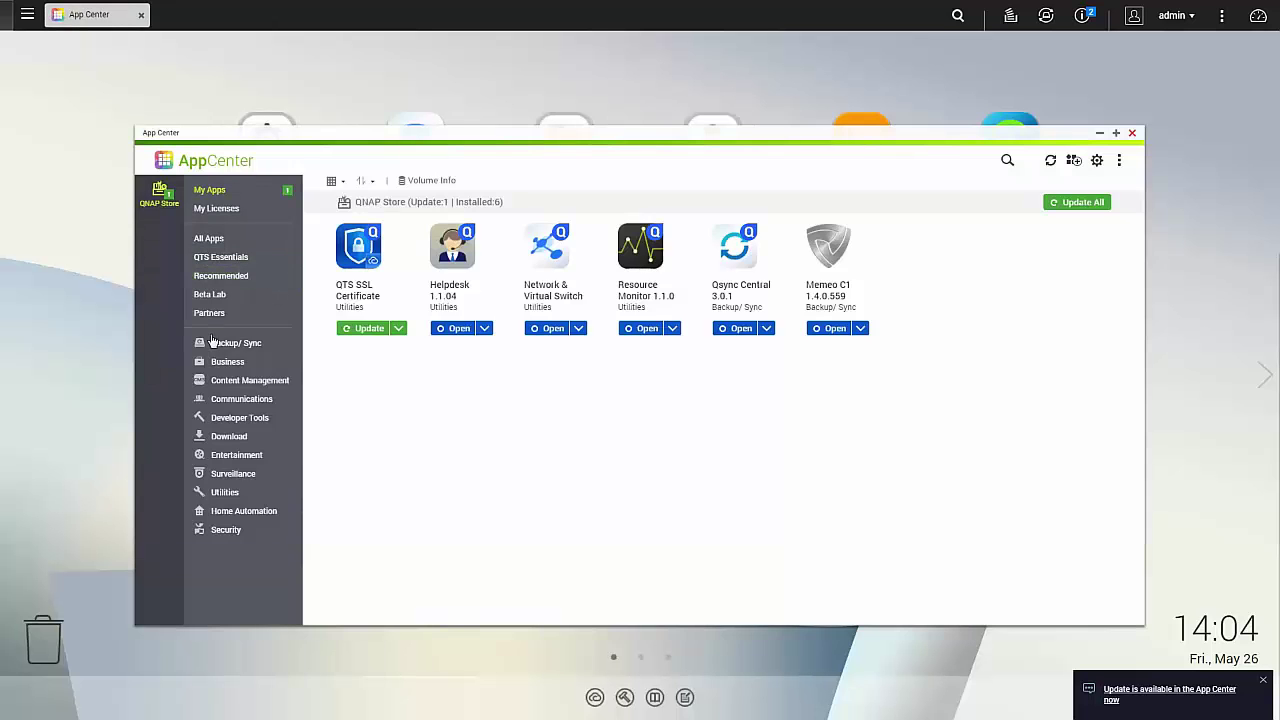
Install NAKIVO Backup & Replication from the Backup/ Sync category and confirm it under My Apps.
{"action": "left_click", "coordinate": [216, 343]}
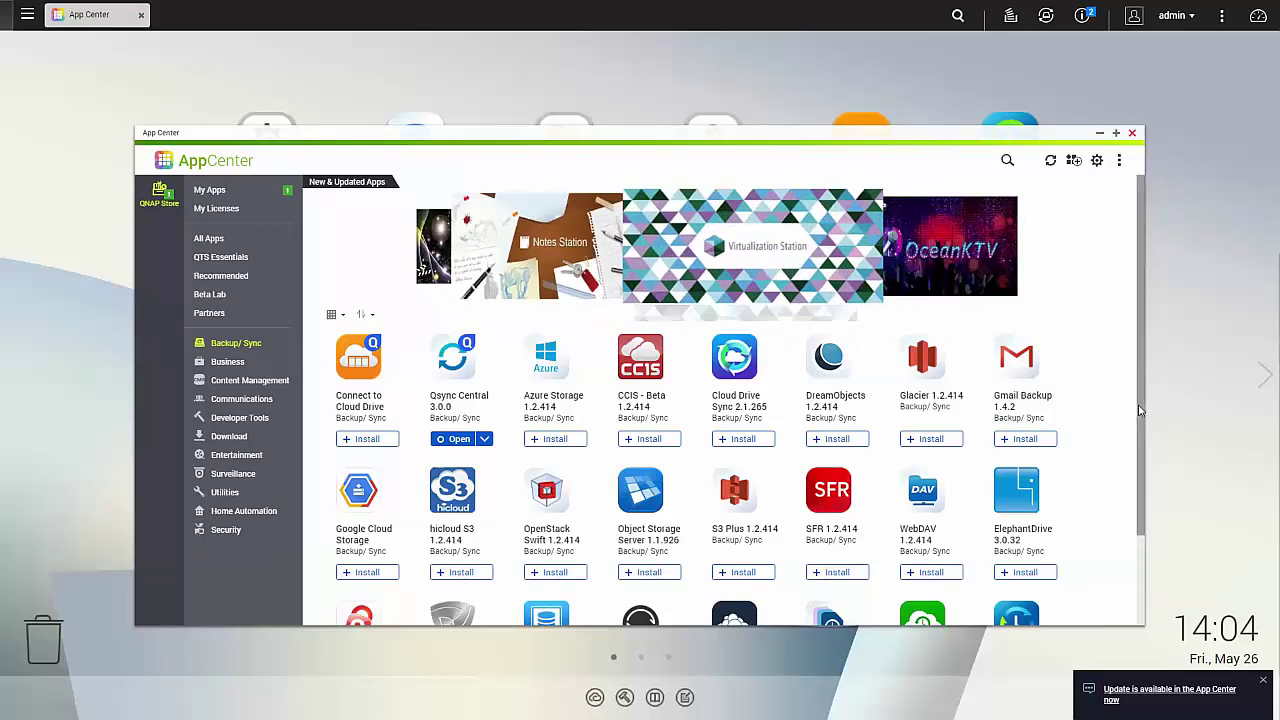
{"action": "scroll", "coordinate": [1138, 410], "scroll_direction": "down", "scroll_amount": 2}
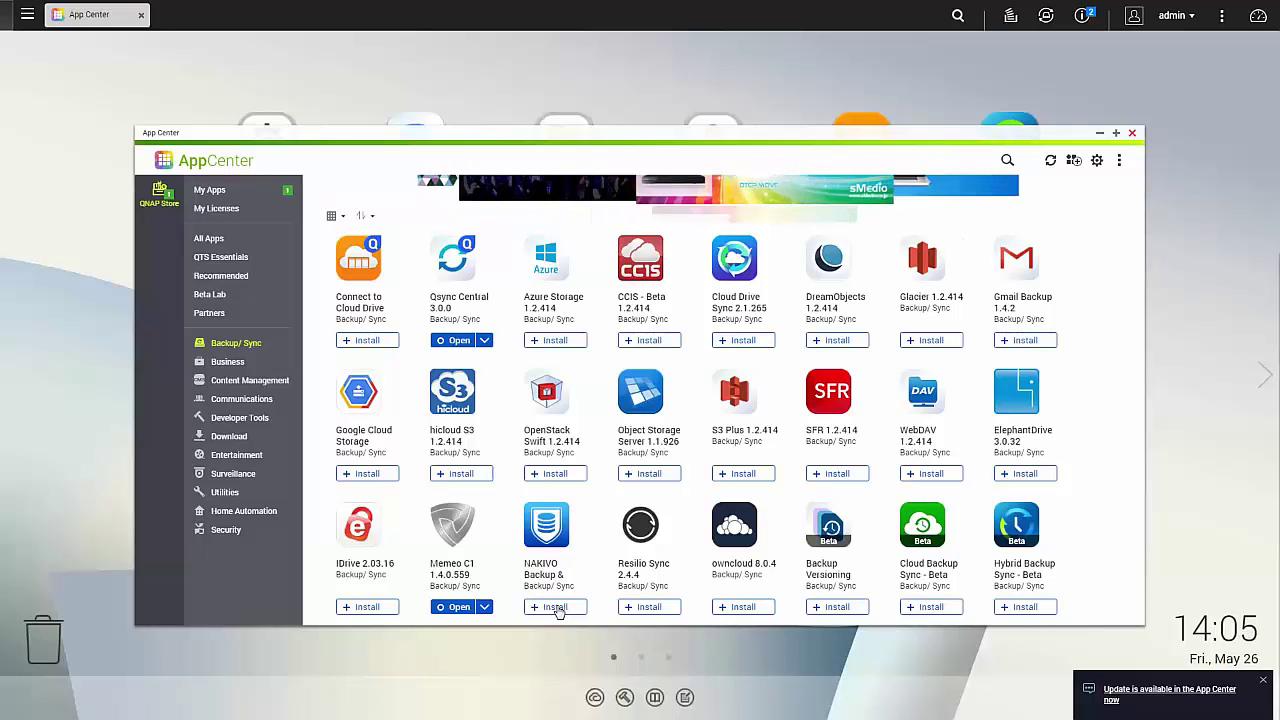
{"action": "left_click", "coordinate": [555, 607]}
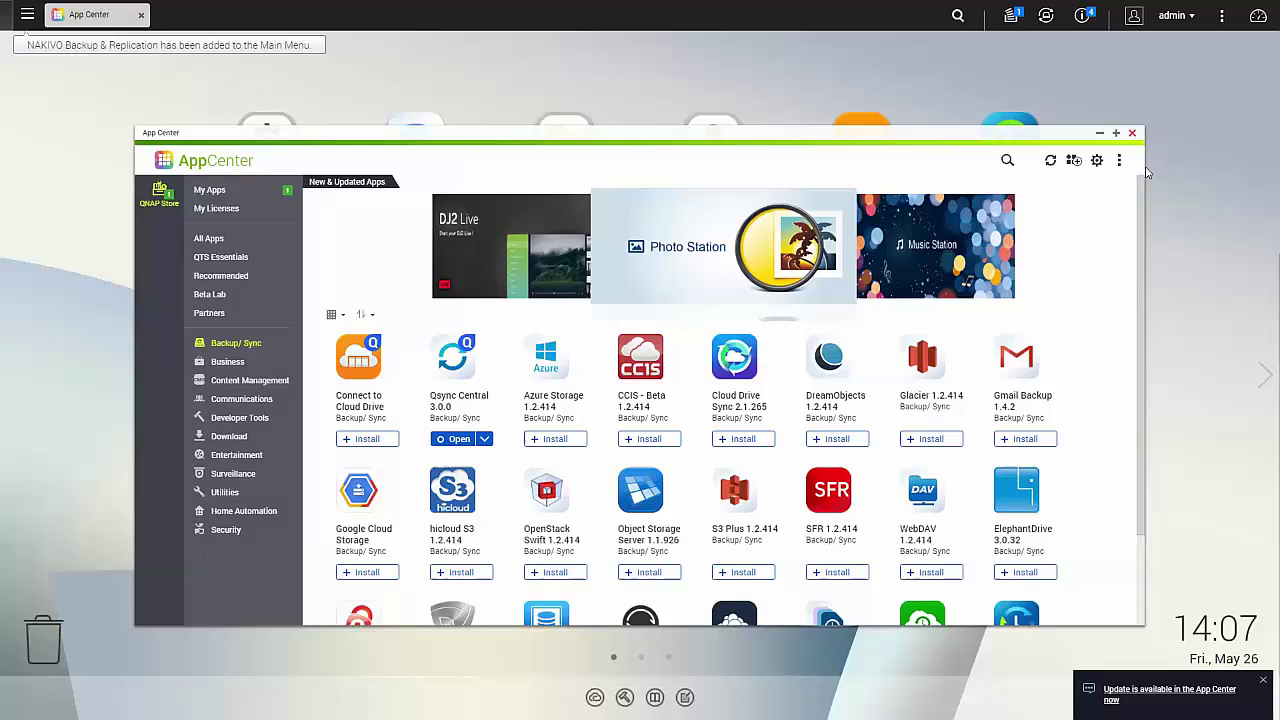
{"action": "left_click", "coordinate": [210, 192]}
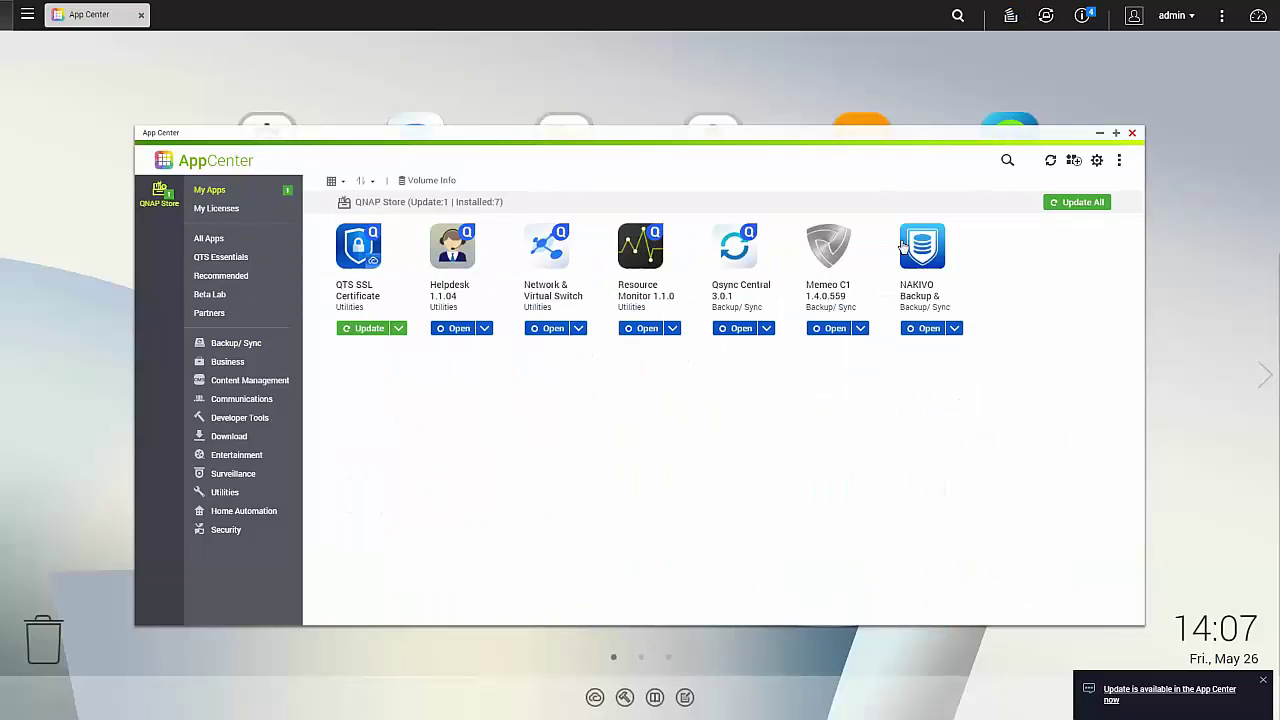
Close App Center, launch NAKIVO Backup & Replication, and log in after accepting the license agreement.
{"action": "left_click", "coordinate": [1132, 133]}
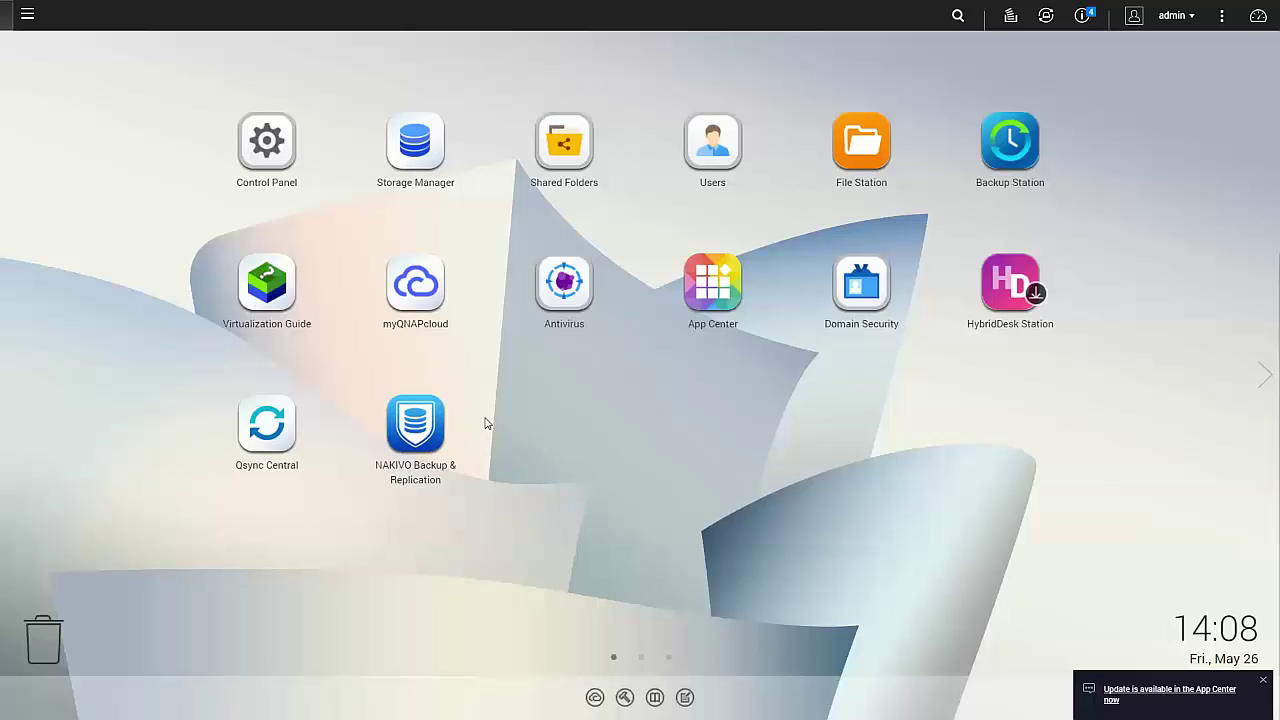
{"action": "left_click", "coordinate": [441, 425]}
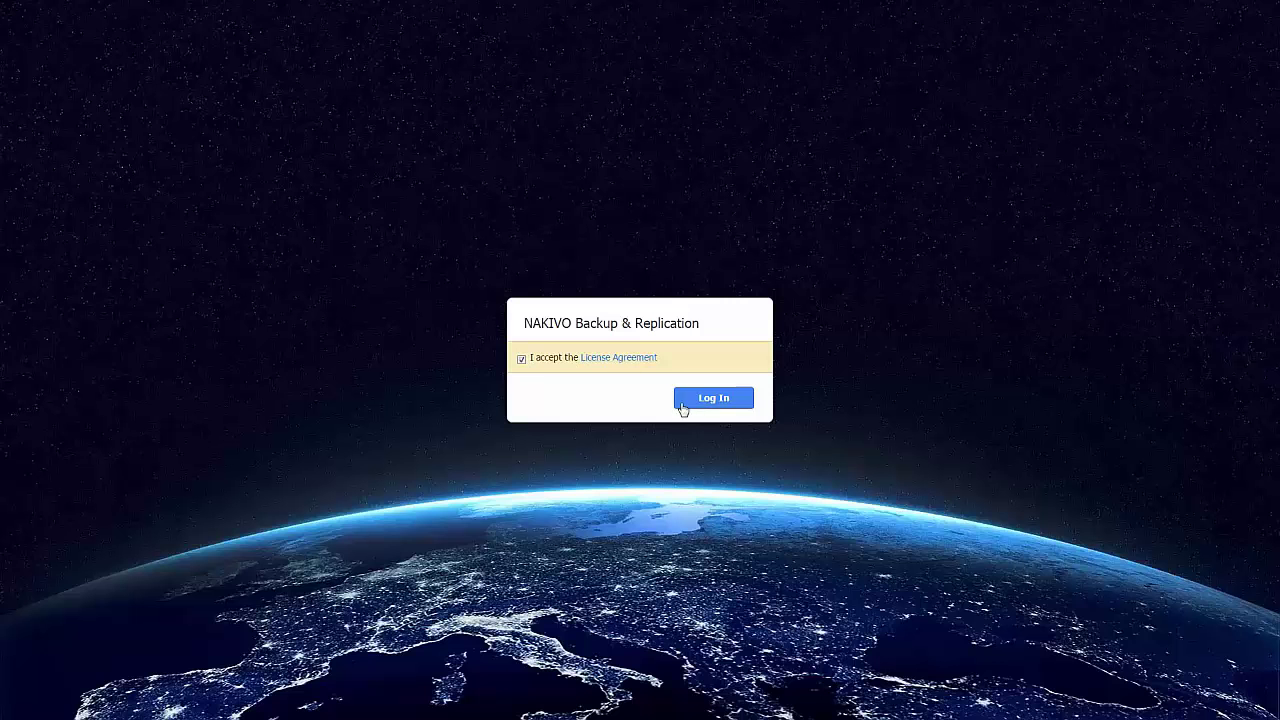
{"action": "left_click", "coordinate": [723, 405]}
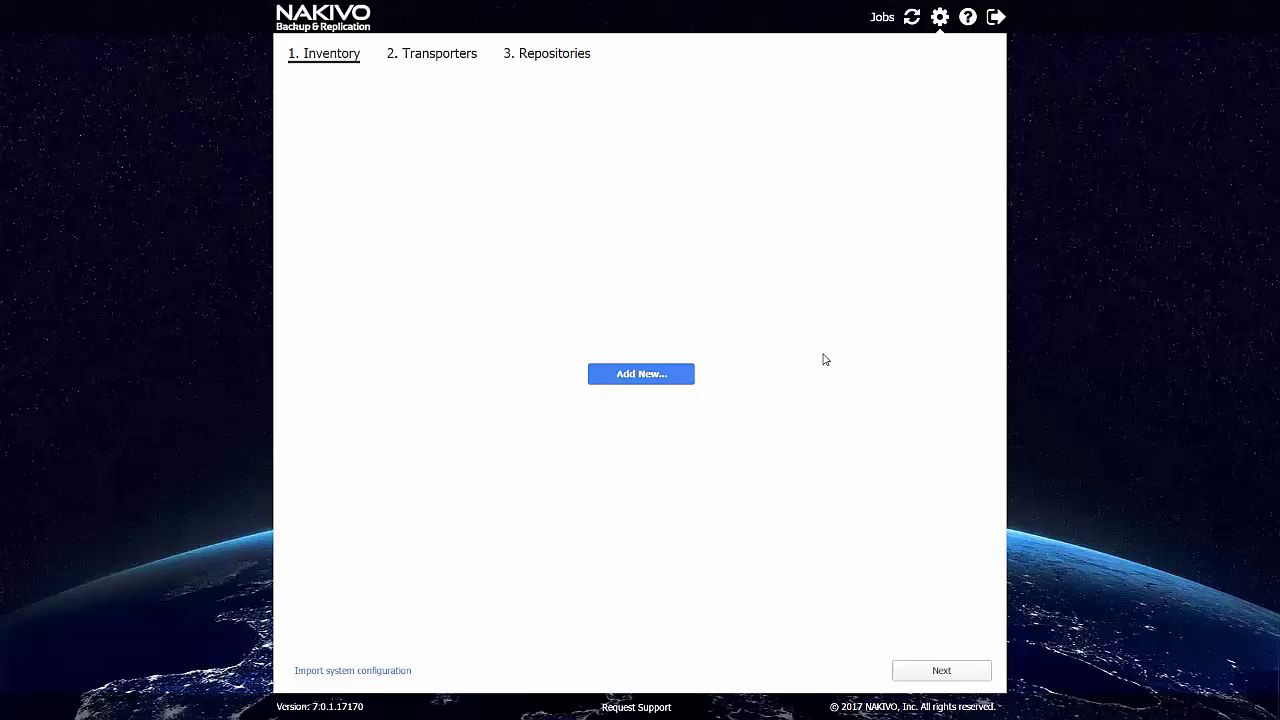
Add the VMware vCenter at 10.30.29.17 named 'Vsphere' with its login credentials.
{"action": "left_click", "coordinate": [652, 375]}
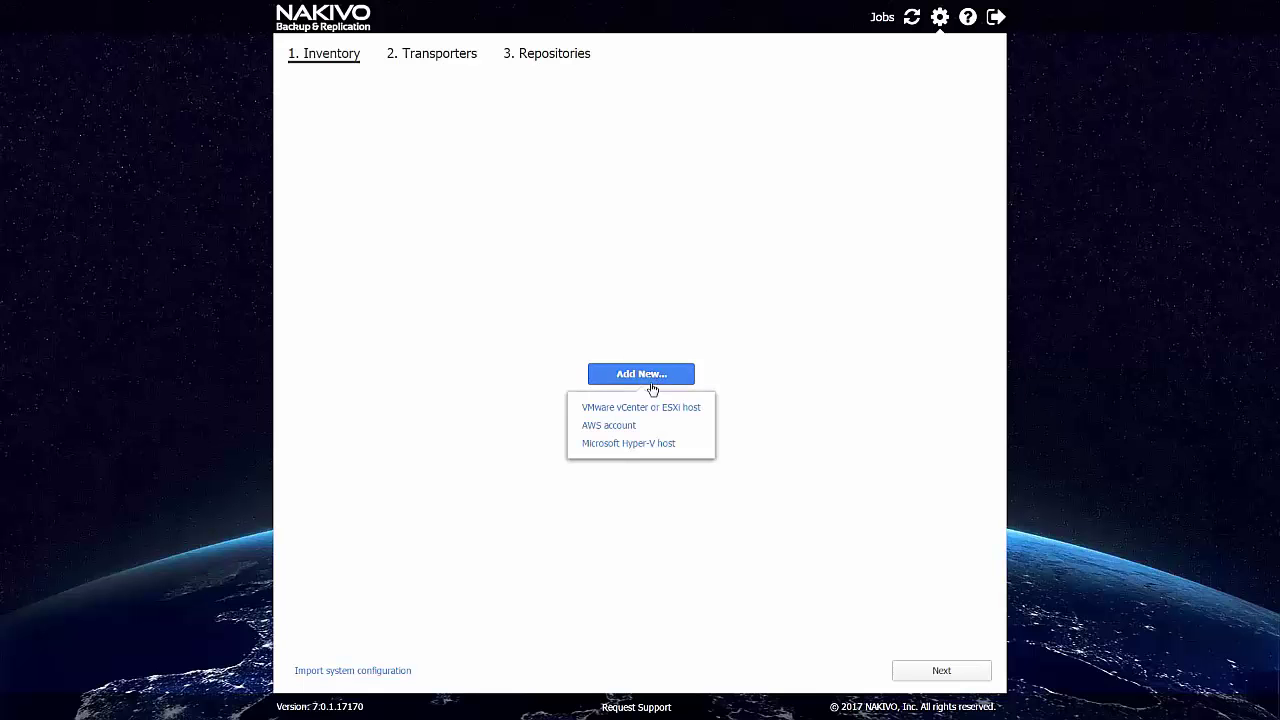
{"action": "left_click", "coordinate": [645, 408]}
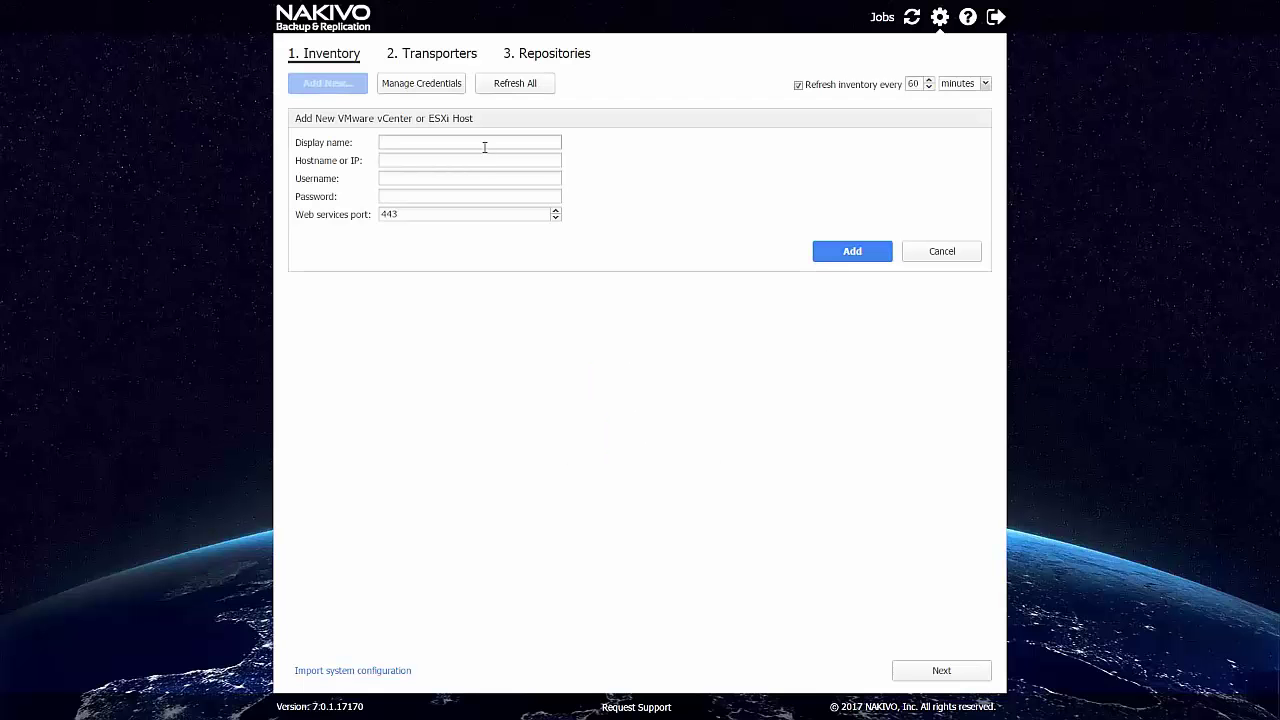
{"action": "type", "text": "V"}
{"action": "type", "text": "sphere"}
{"action": "key", "text": "Tab"}
{"action": "type", "text": "10.30.29.17"}
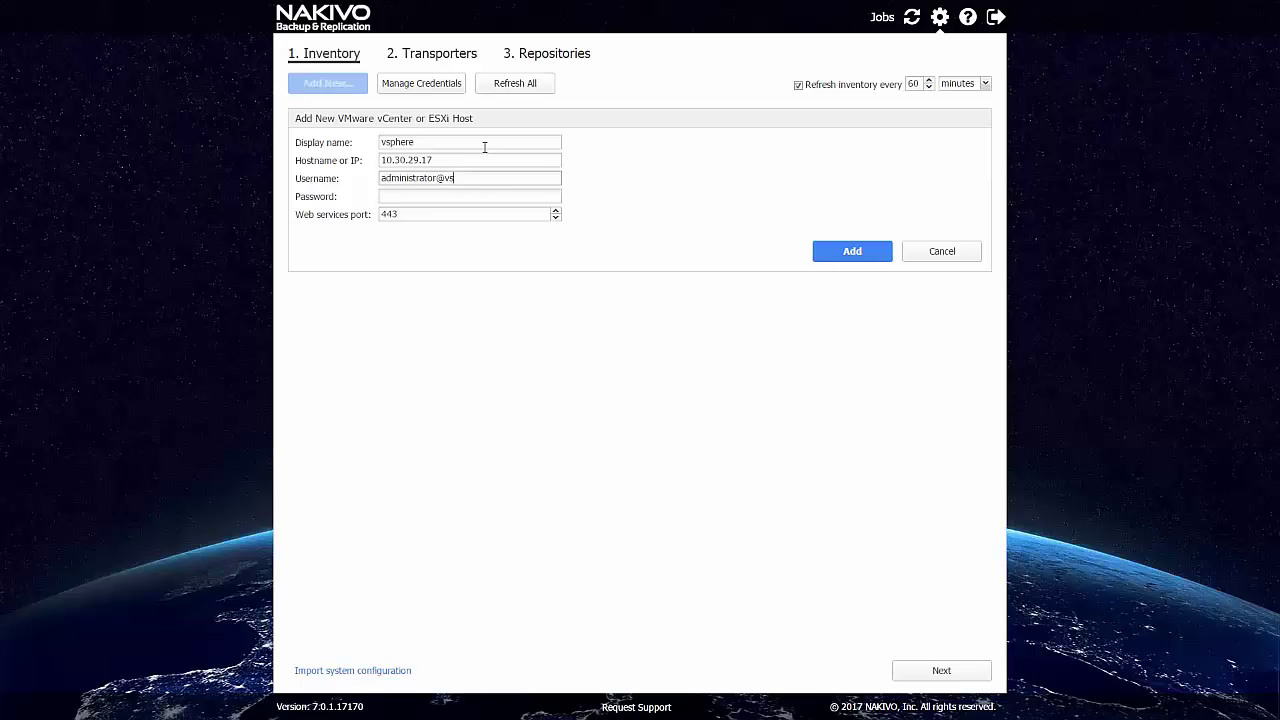
{"action": "type", "text": "local"}
{"action": "key", "text": "Tab"}
{"action": "left_click", "coordinate": [845, 252]}
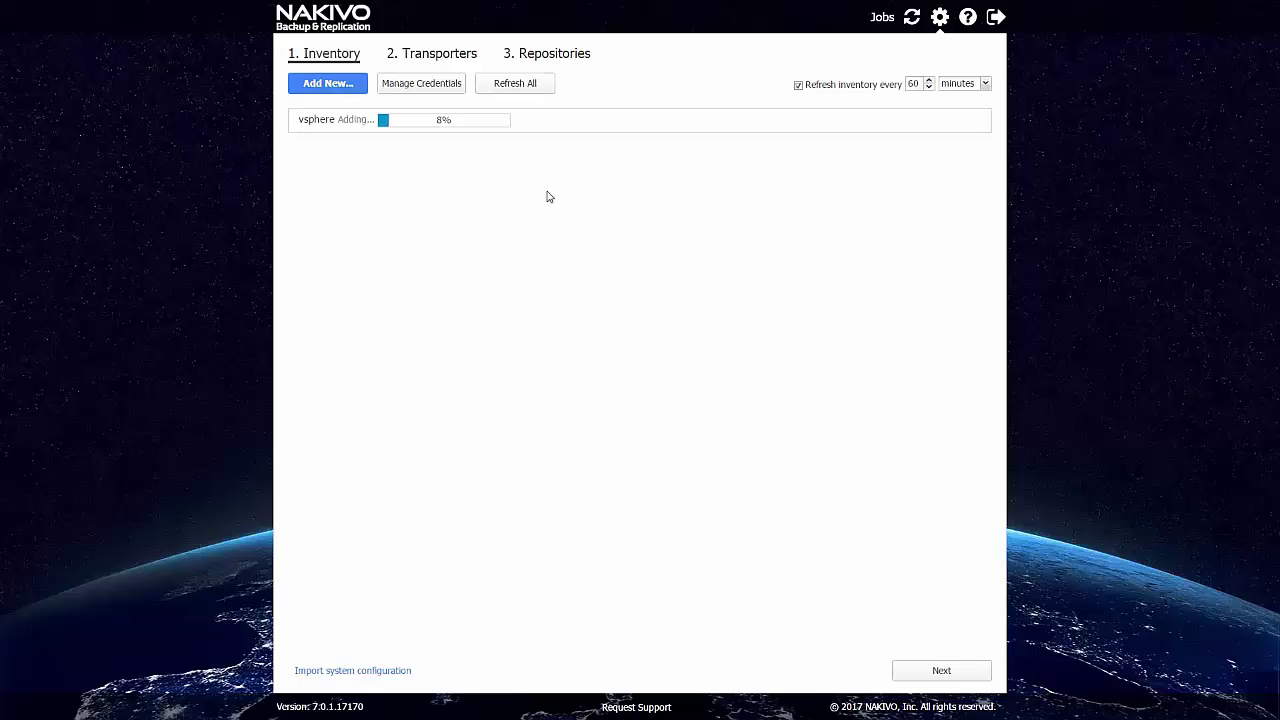
Review the added vsphere inventory tree and continue to the Transporters step.
{"action": "left_click", "coordinate": [337, 86]}
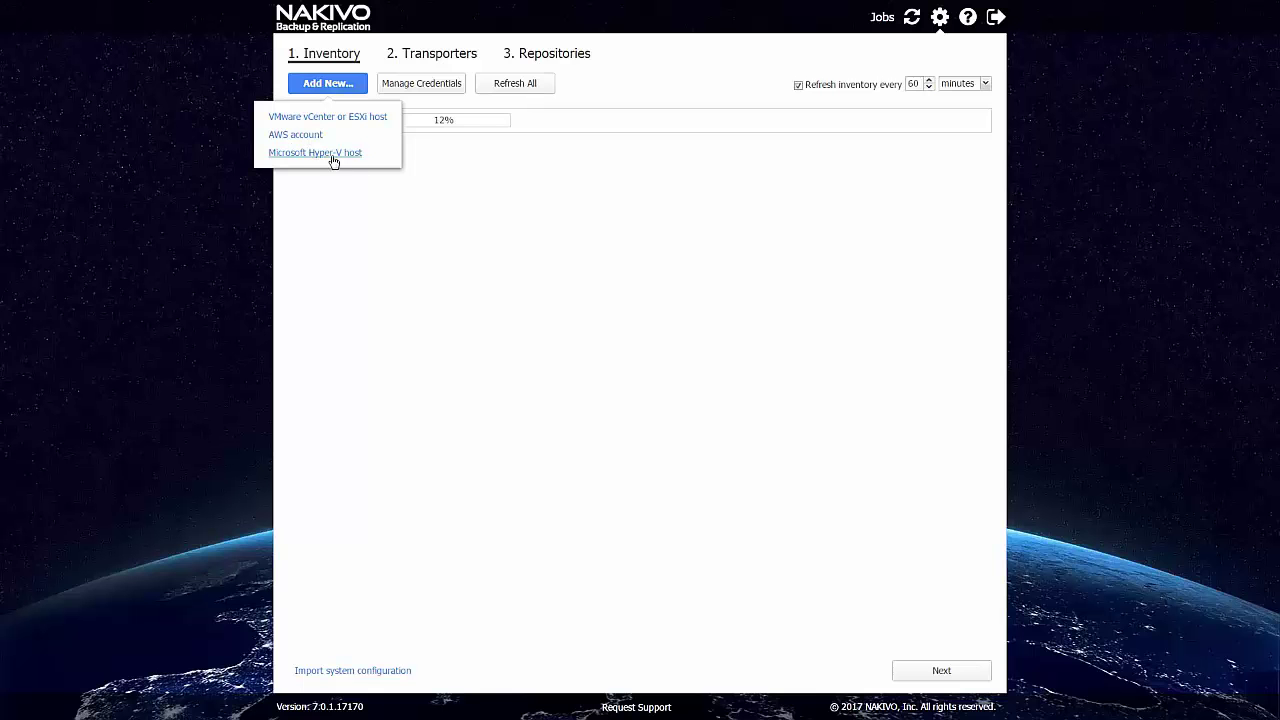
{"action": "left_click", "coordinate": [489, 190]}
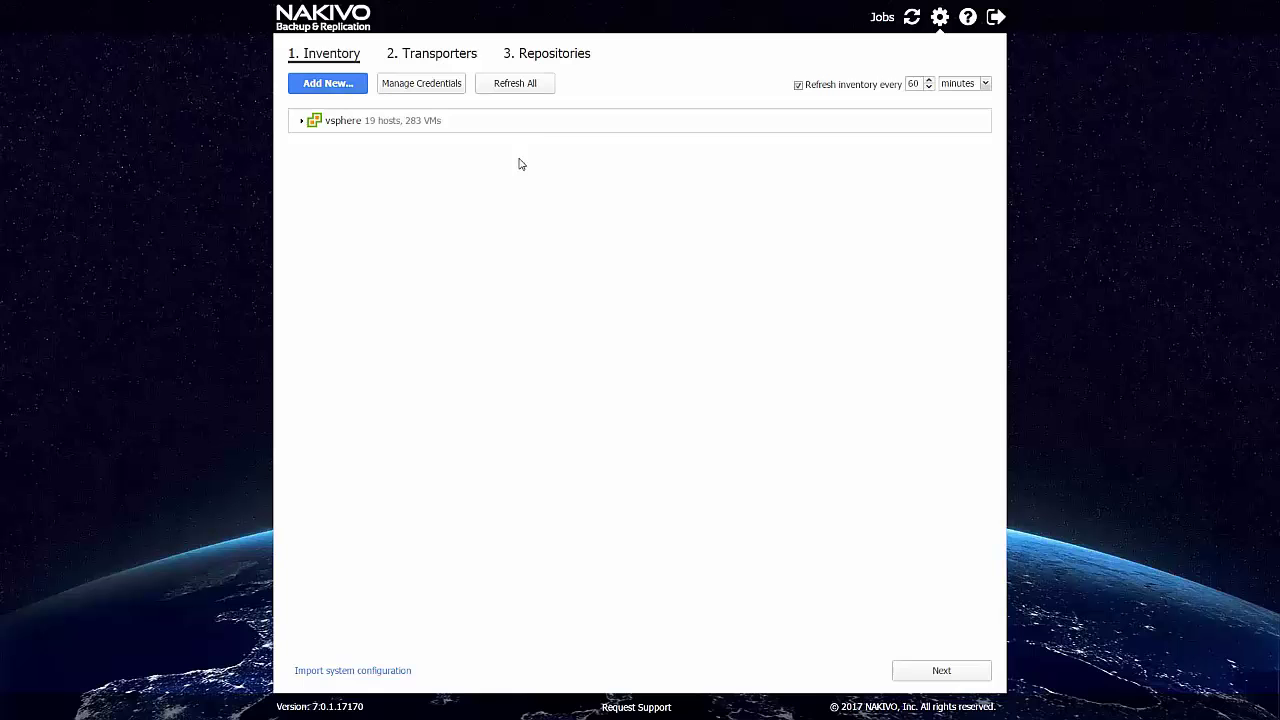
{"action": "left_click", "coordinate": [540, 128]}
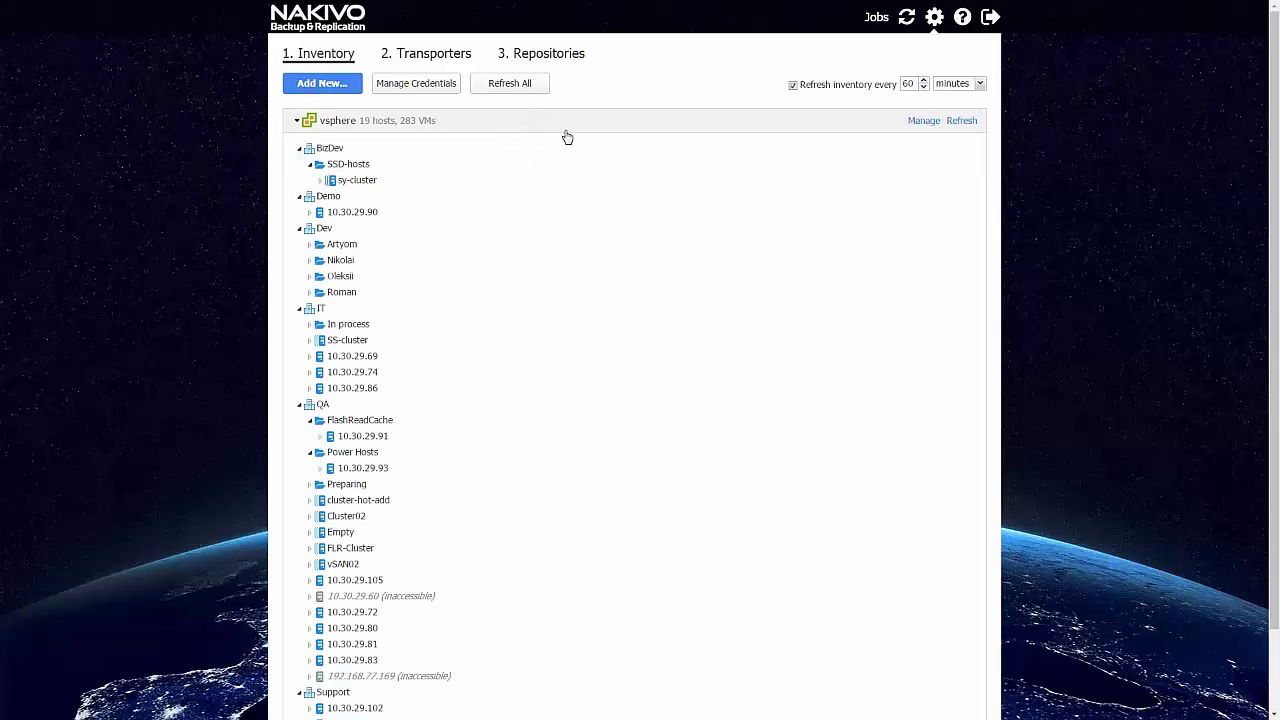
{"action": "left_click", "coordinate": [562, 129]}
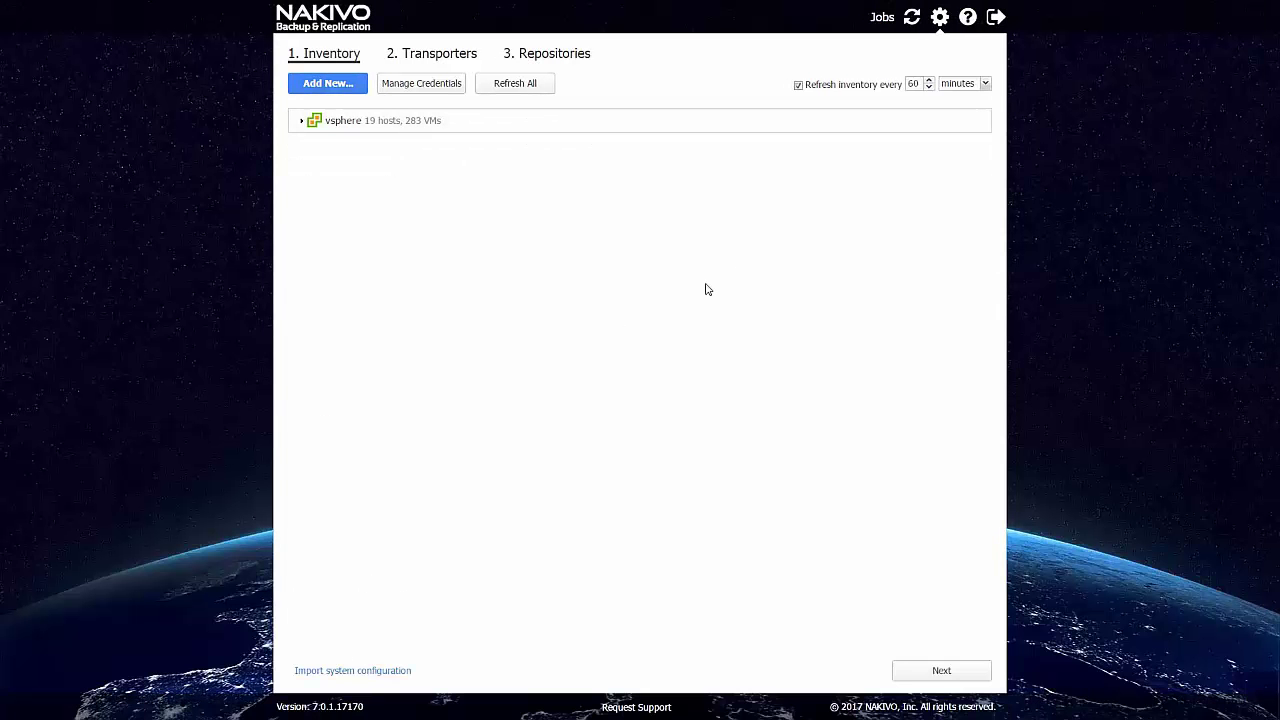
{"action": "left_click", "coordinate": [927, 674]}
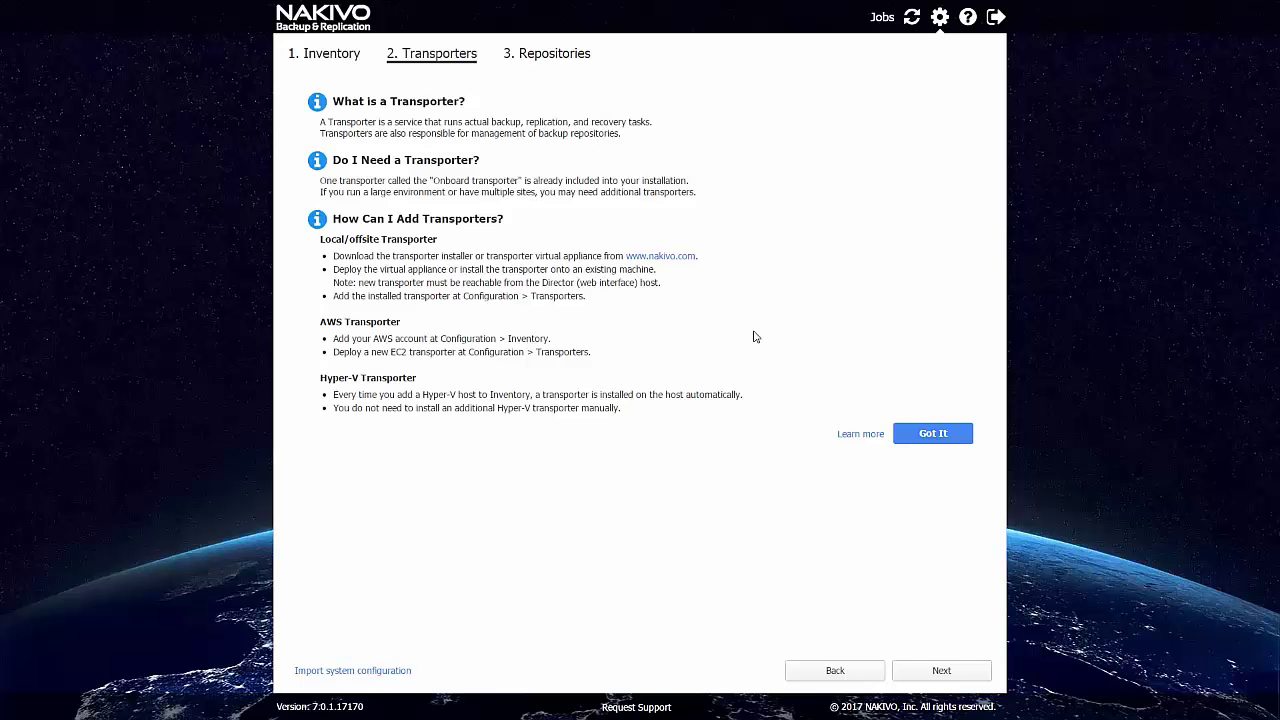
Keep the Onboard transporter, finish the setup wizard, and start a new VMware vSphere backup job.
{"action": "left_click", "coordinate": [921, 436]}
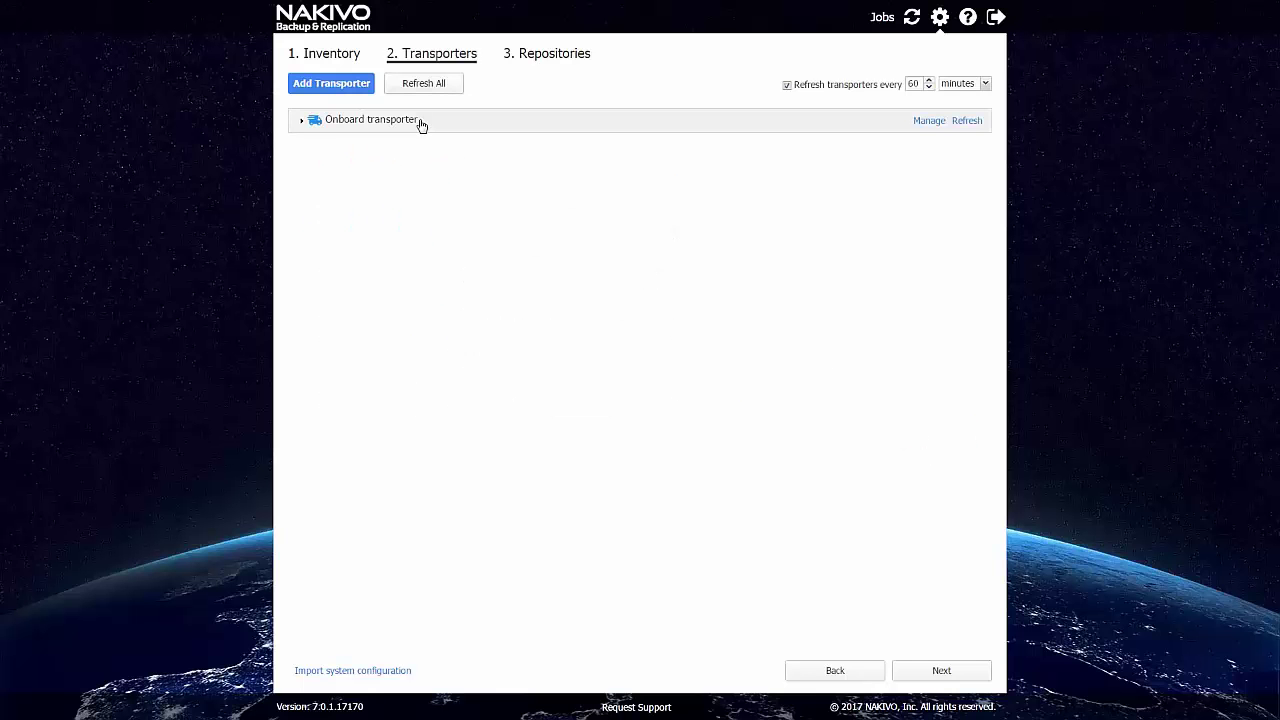
{"action": "left_click", "coordinate": [302, 123]}
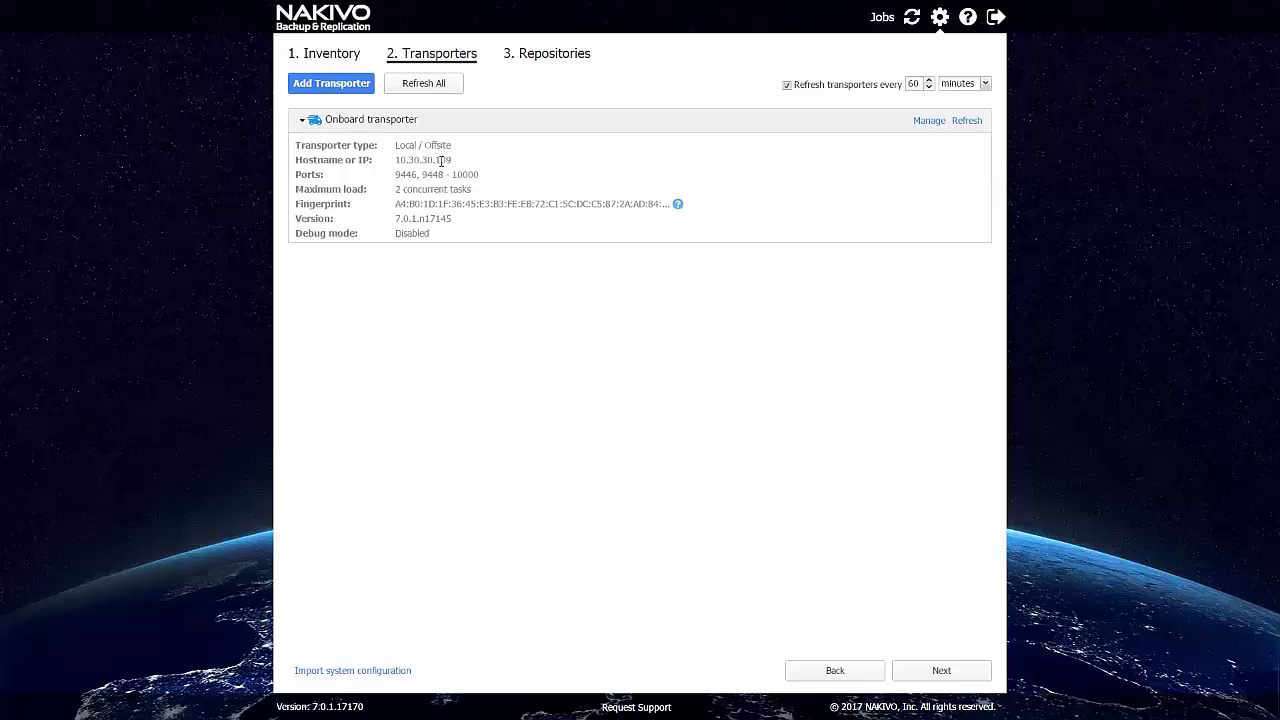
{"action": "left_click", "coordinate": [553, 128]}
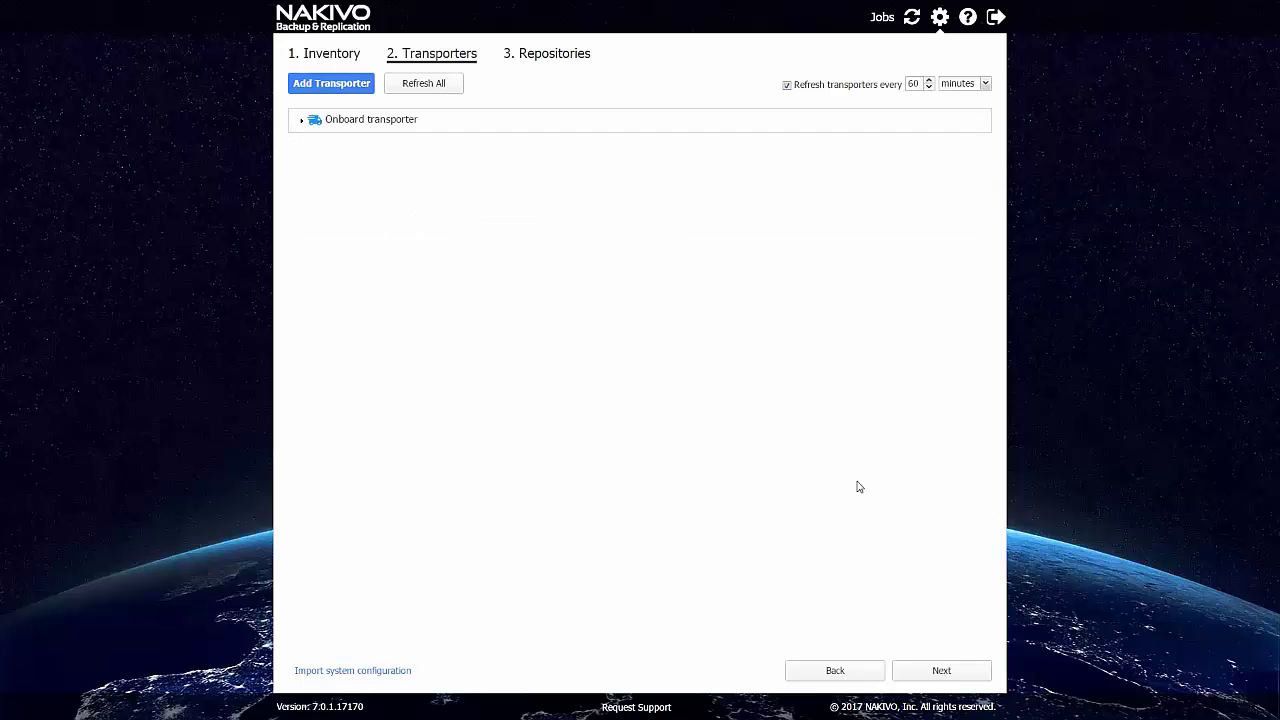
{"action": "left_click", "coordinate": [941, 670]}
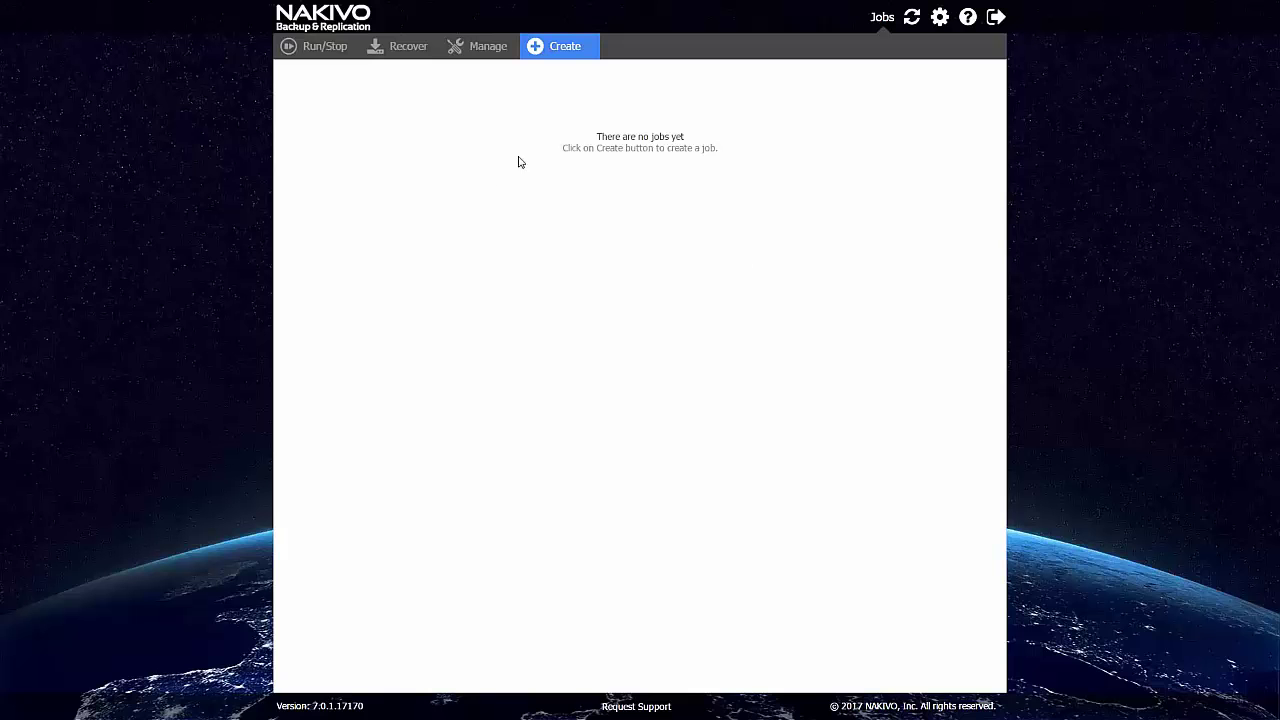
{"action": "left_click", "coordinate": [568, 55]}
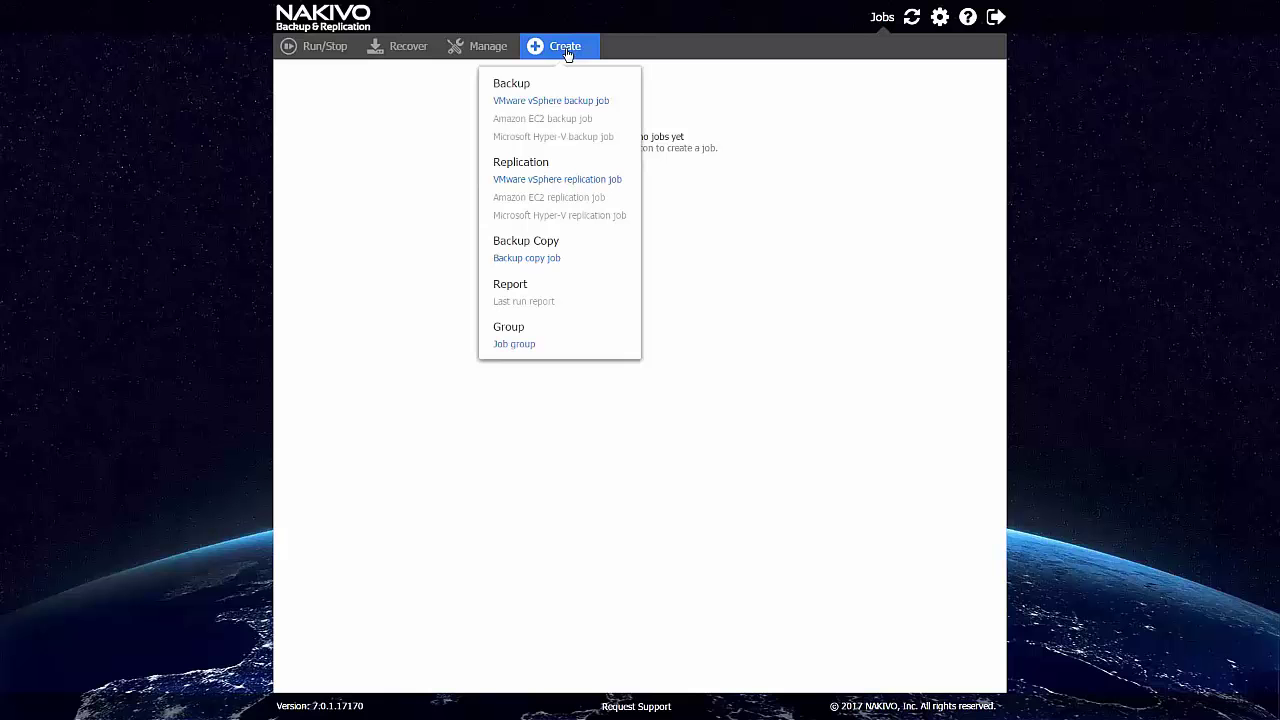
{"action": "left_click", "coordinate": [567, 102]}
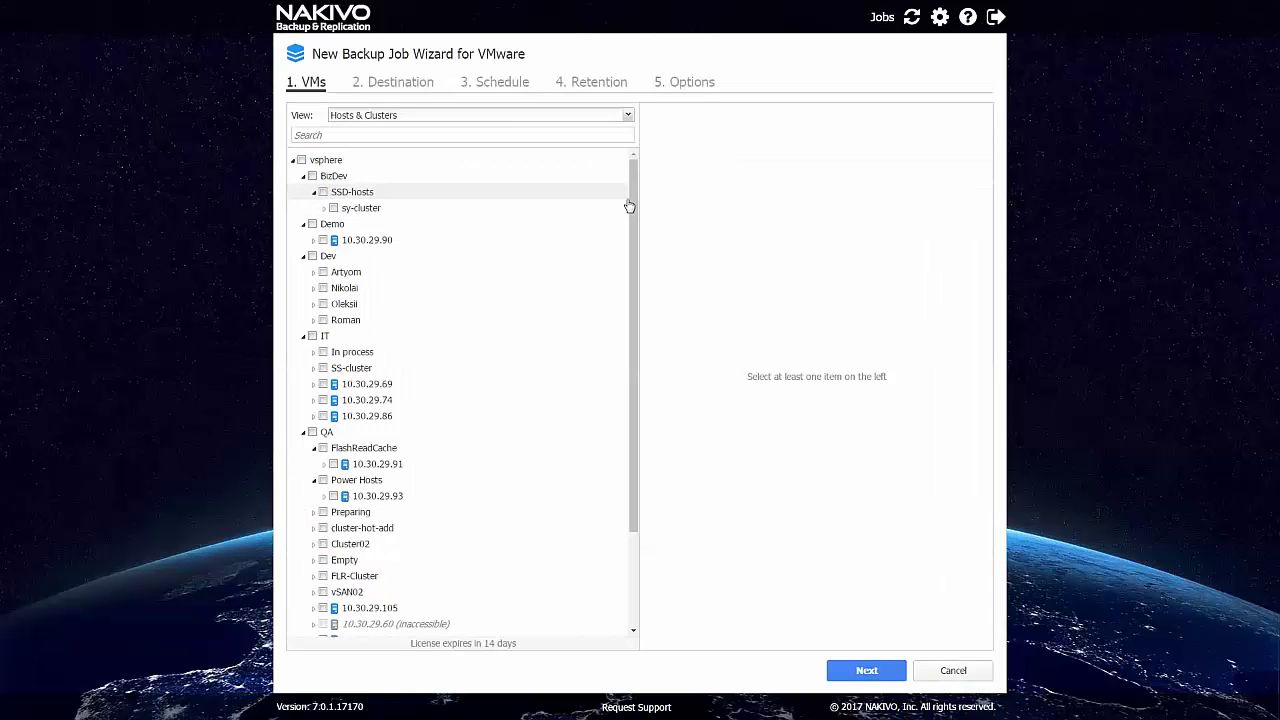
Select VM 00-sy-7.3 from sy-cluster and keep Onboard repository as the backup destination.
{"action": "left_click", "coordinate": [323, 211]}
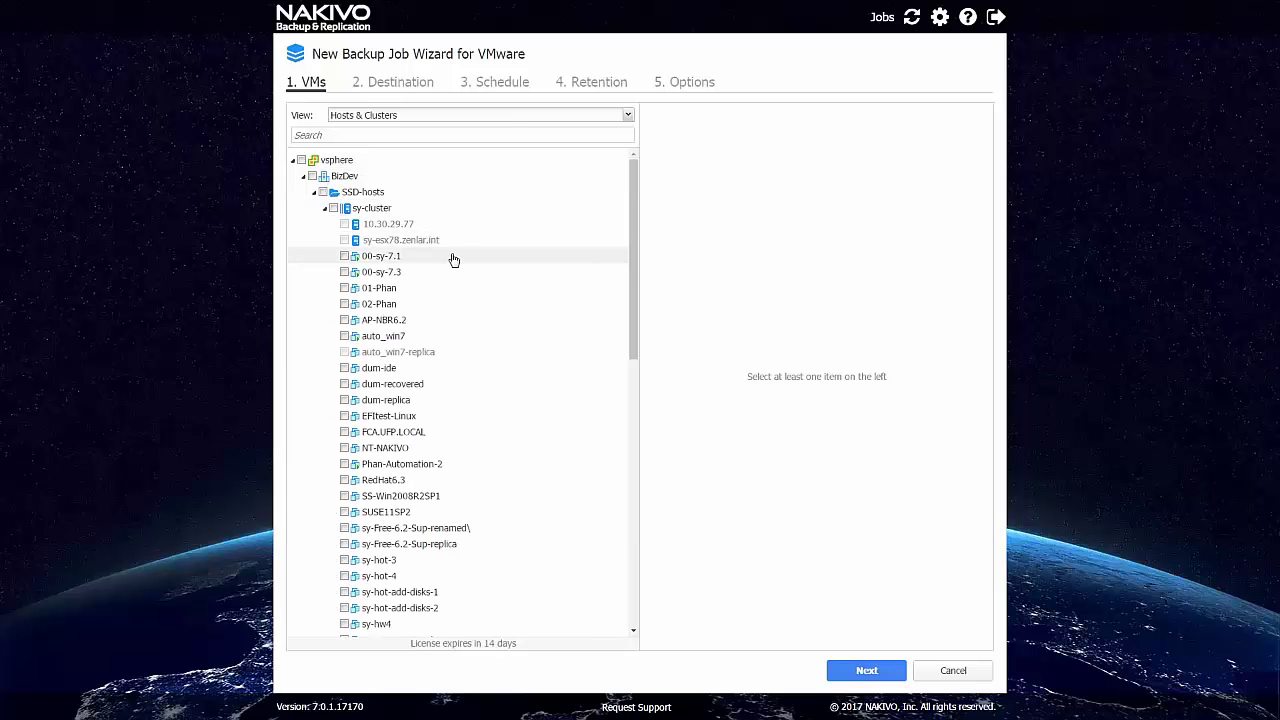
{"action": "left_click", "coordinate": [345, 272]}
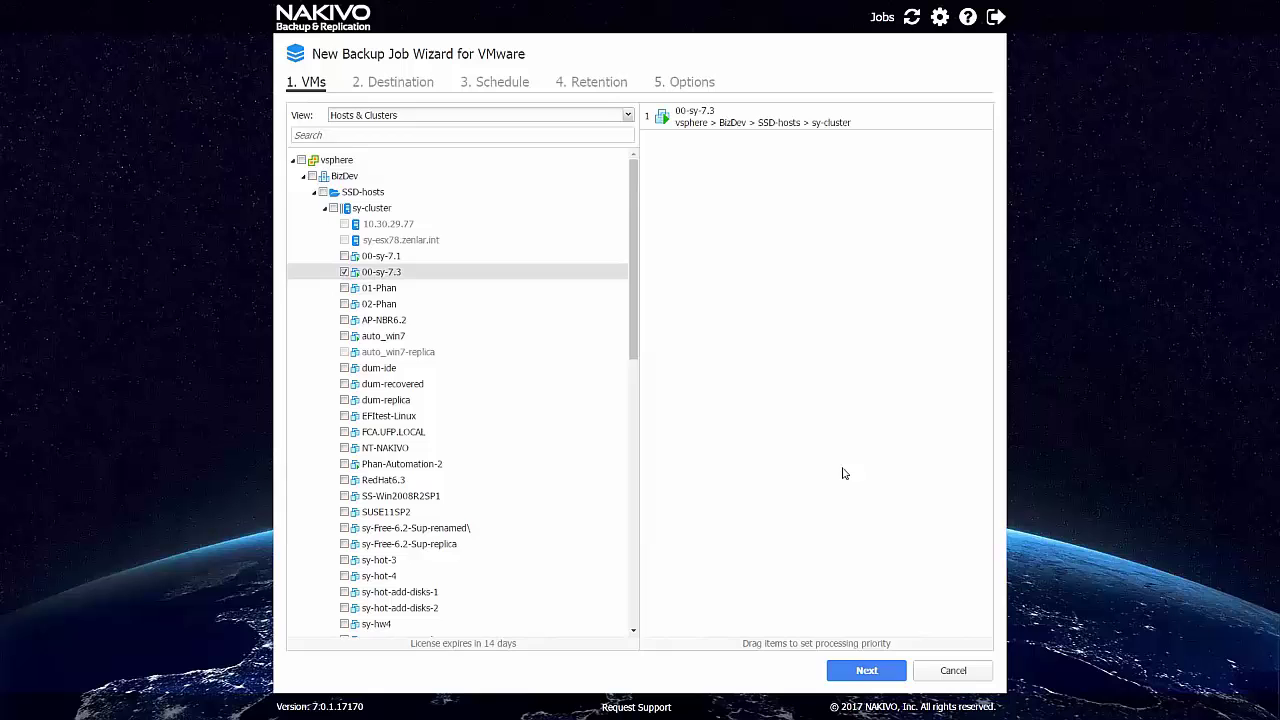
{"action": "left_click", "coordinate": [846, 670]}
{"action": "left_click", "coordinate": [499, 133]}
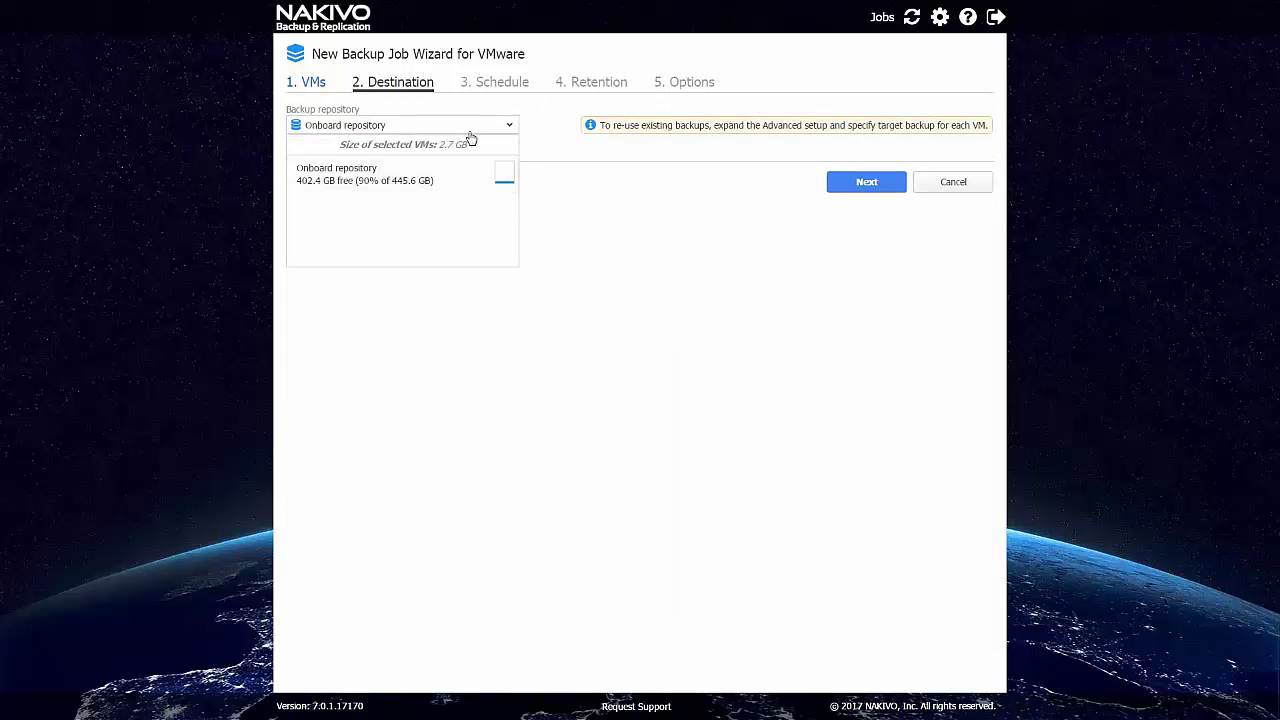
{"action": "left_click", "coordinate": [470, 137]}
{"action": "left_click", "coordinate": [346, 152]}
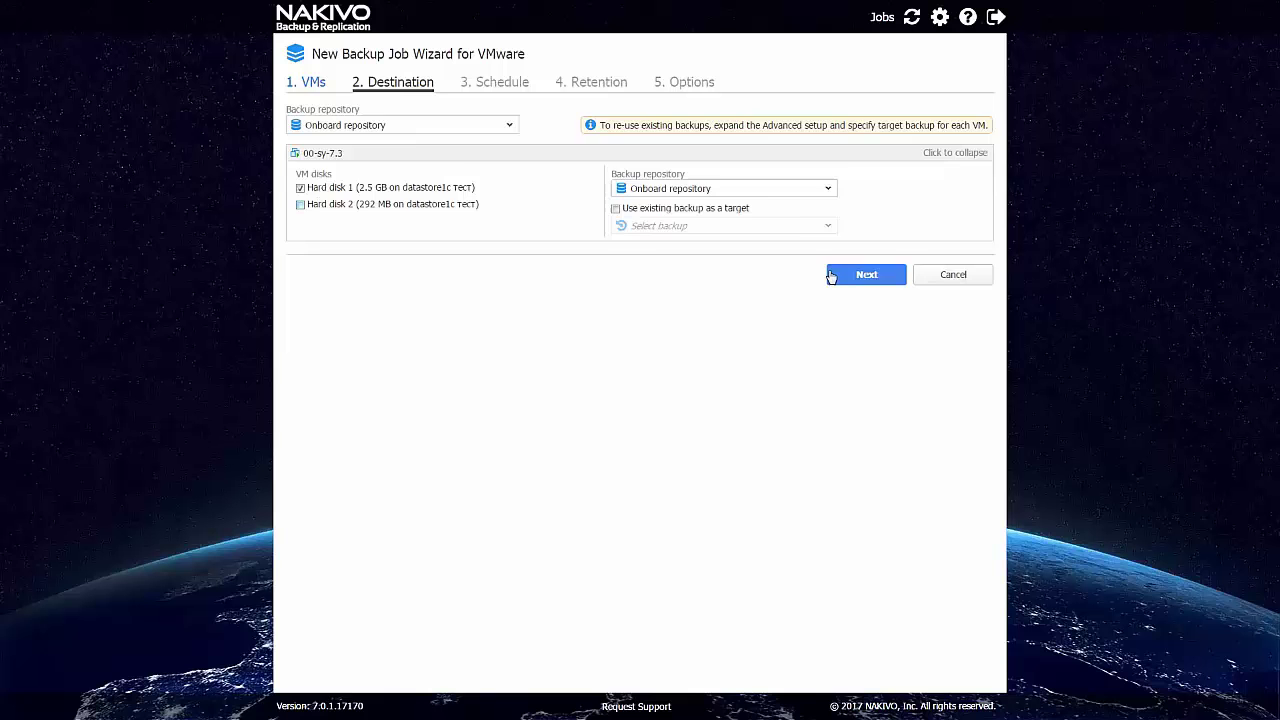
{"action": "left_click", "coordinate": [845, 274]}
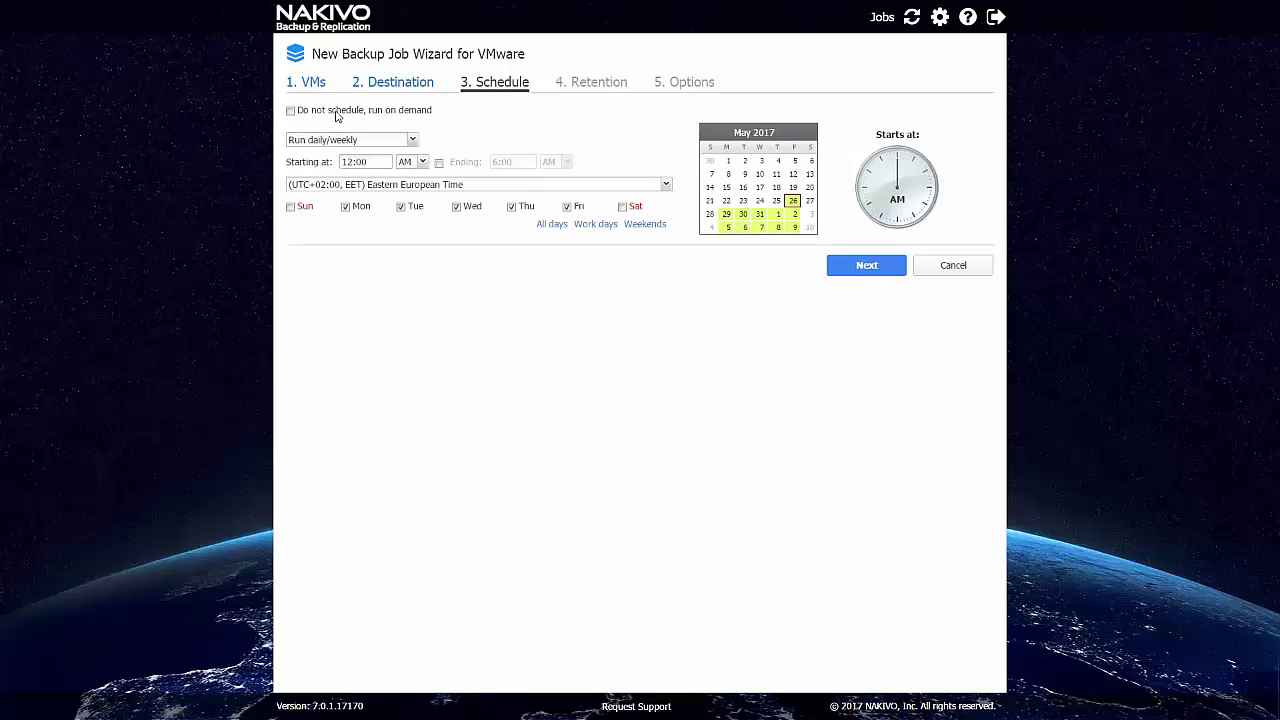
Set the job to run on demand only, keep default retention and options, and run it now.
{"action": "left_click", "coordinate": [341, 112]}
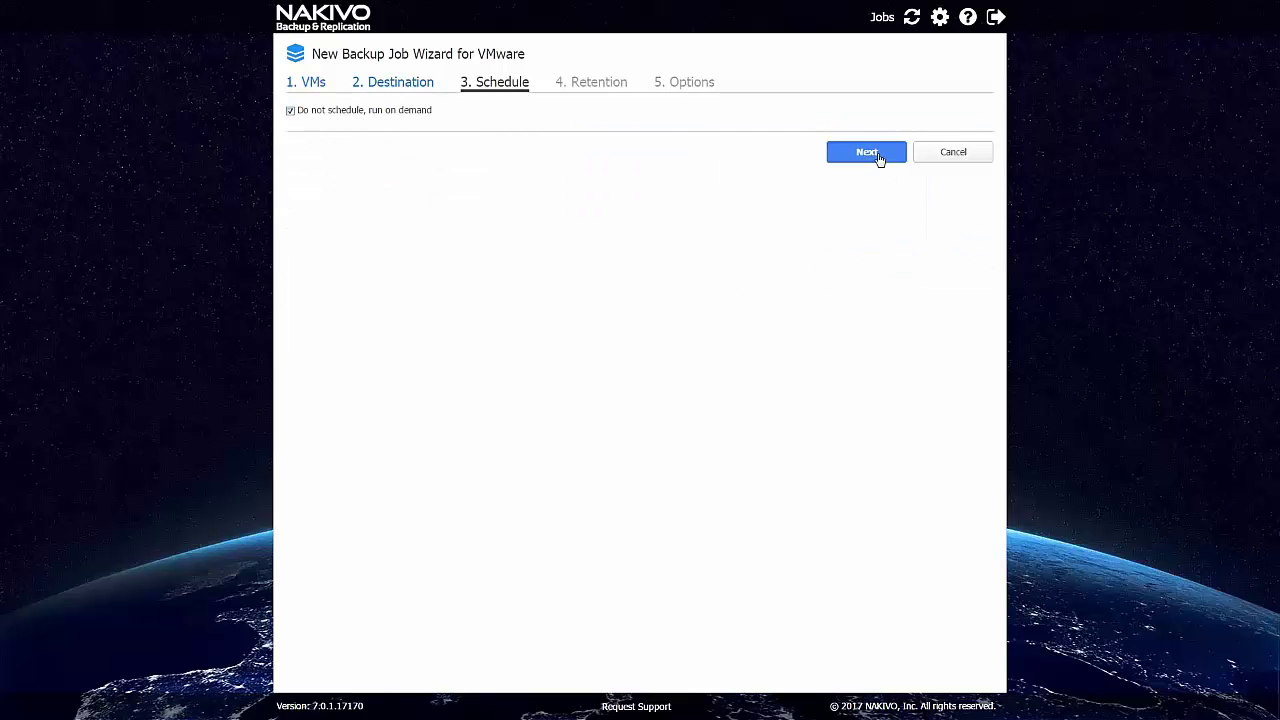
{"action": "left_click", "coordinate": [880, 155]}
{"action": "left_click", "coordinate": [838, 254]}
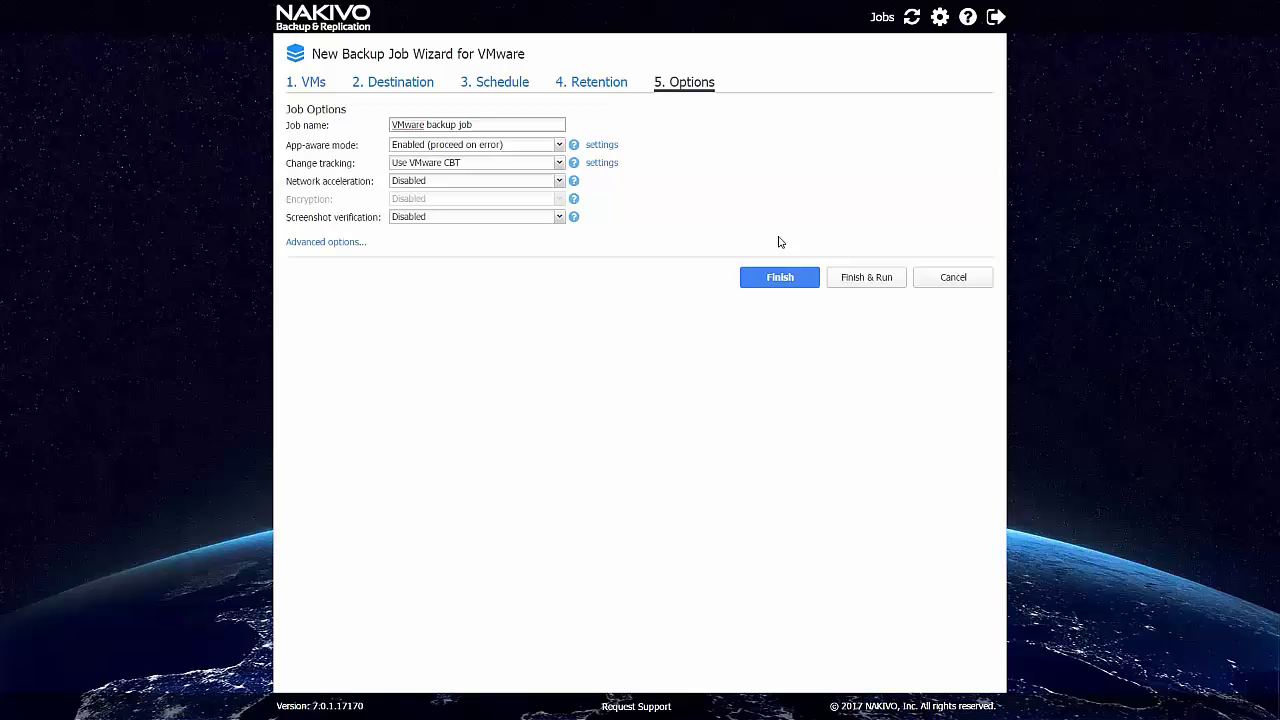
{"action": "left_click", "coordinate": [875, 288]}
{"action": "left_click", "coordinate": [866, 335]}
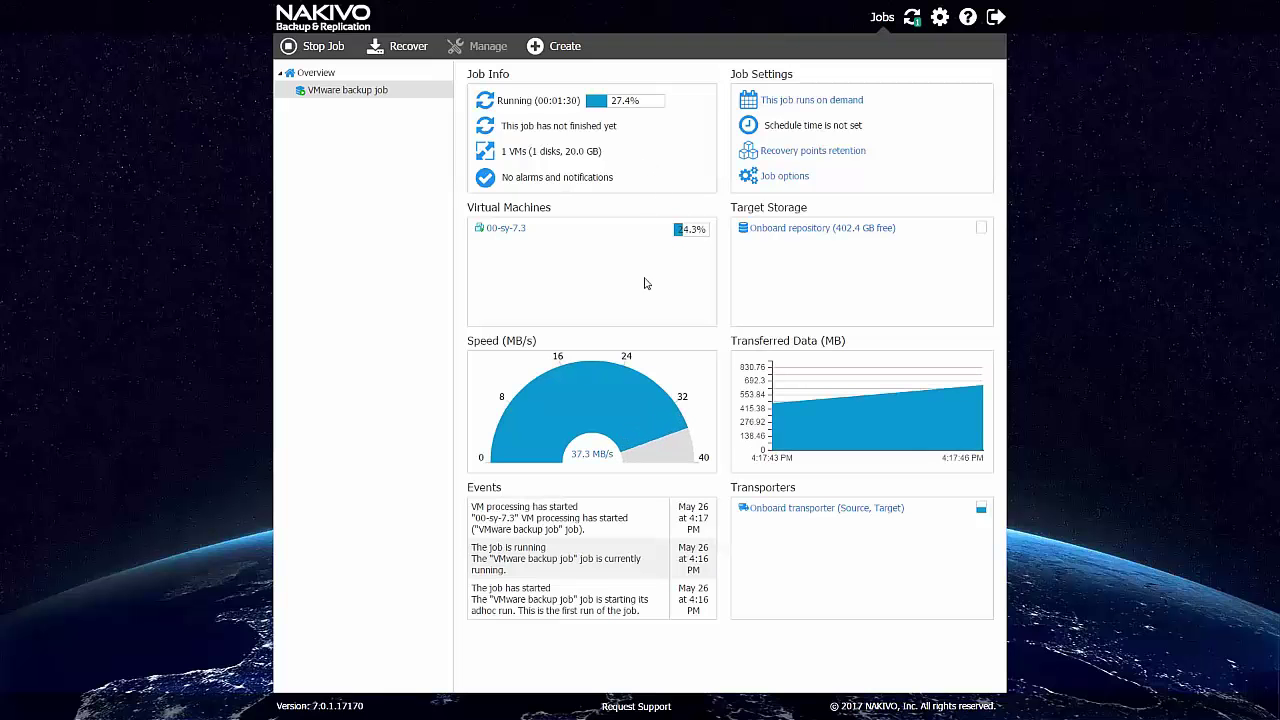
Check the enlarged transfer speed chart while the backup job runs to a successful finish.
{"action": "left_click", "coordinate": [594, 402]}
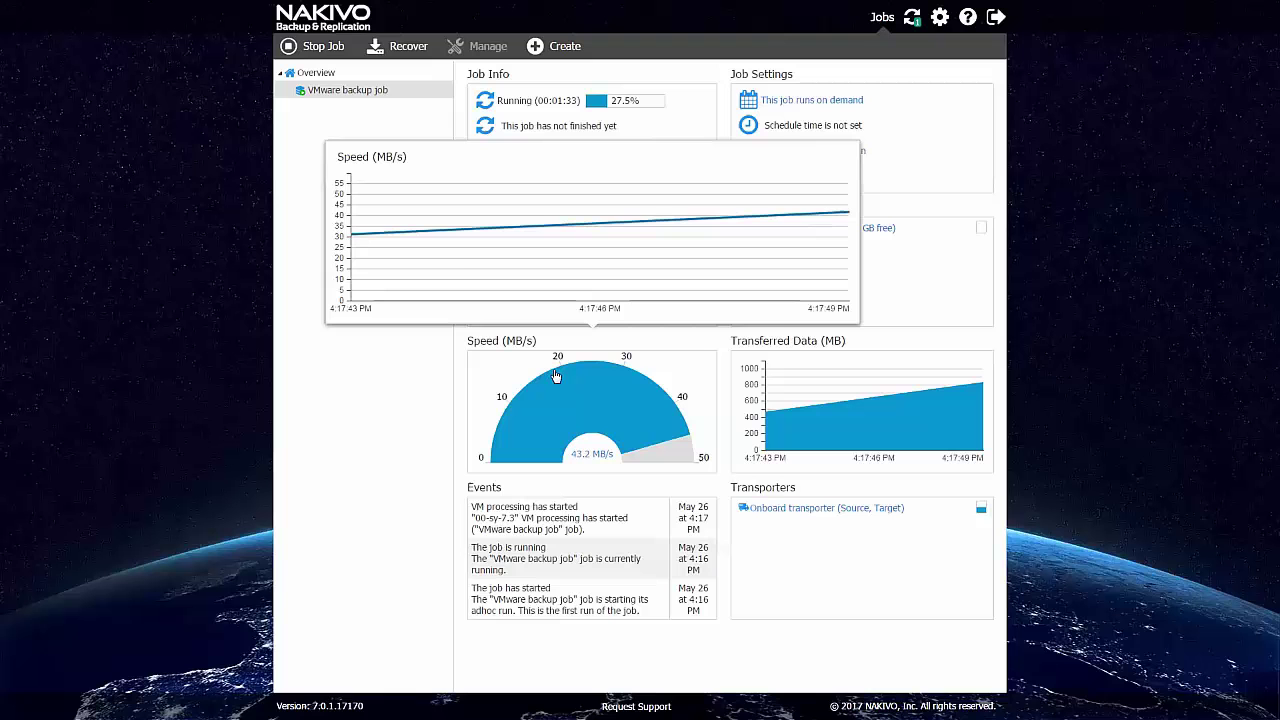
{"action": "left_click", "coordinate": [940, 334]}
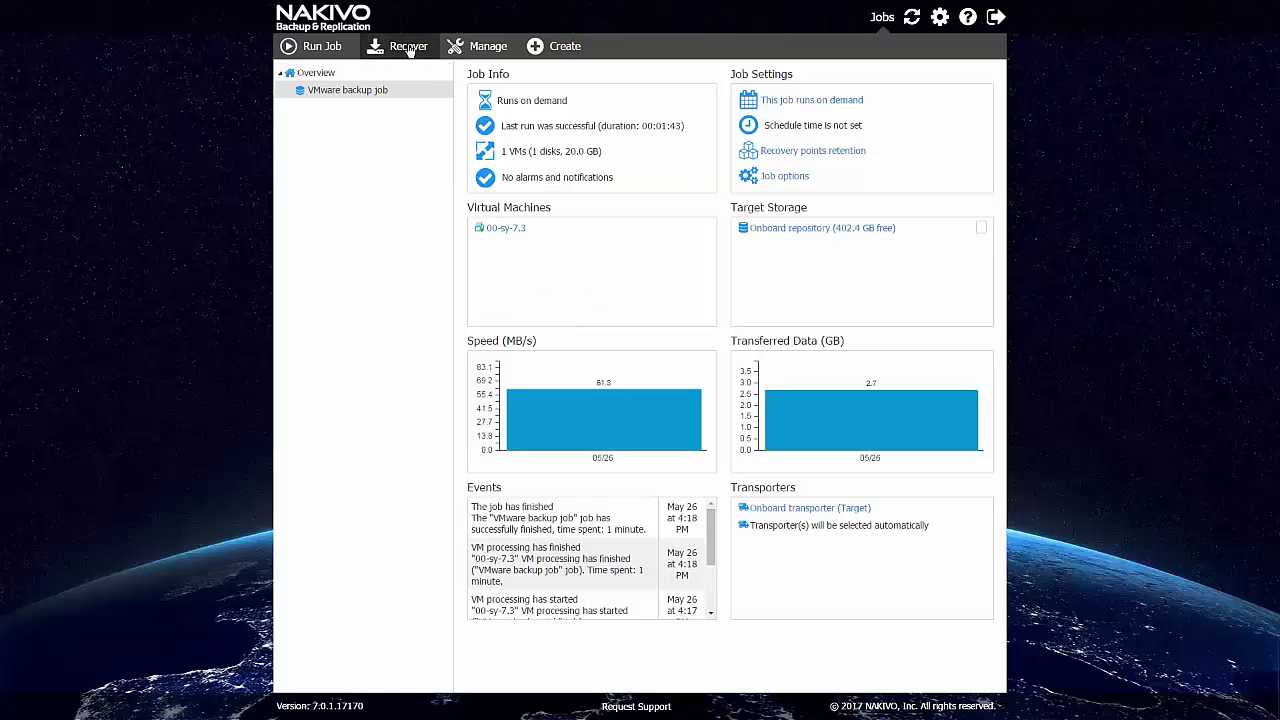
Start an Individual files recovery, list by Backup Repositories, and open the sy-win2012-4Support backup.
{"action": "left_click", "coordinate": [409, 50]}
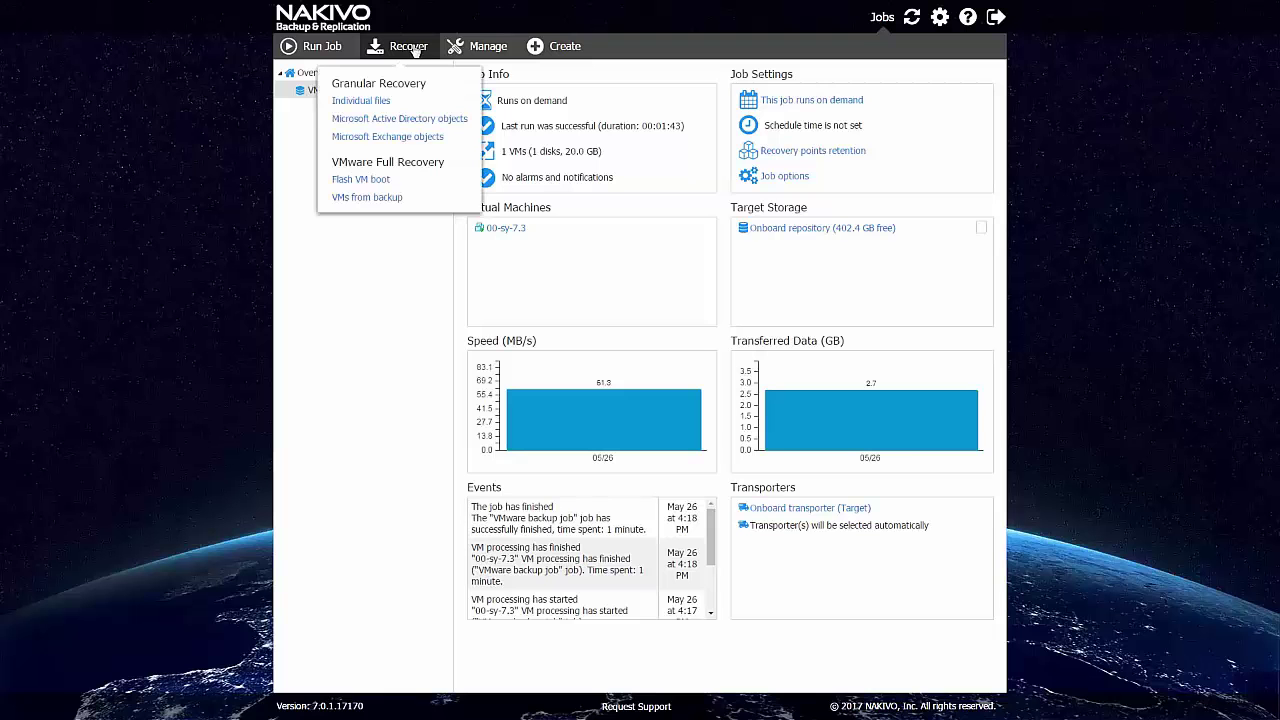
{"action": "left_click", "coordinate": [361, 101]}
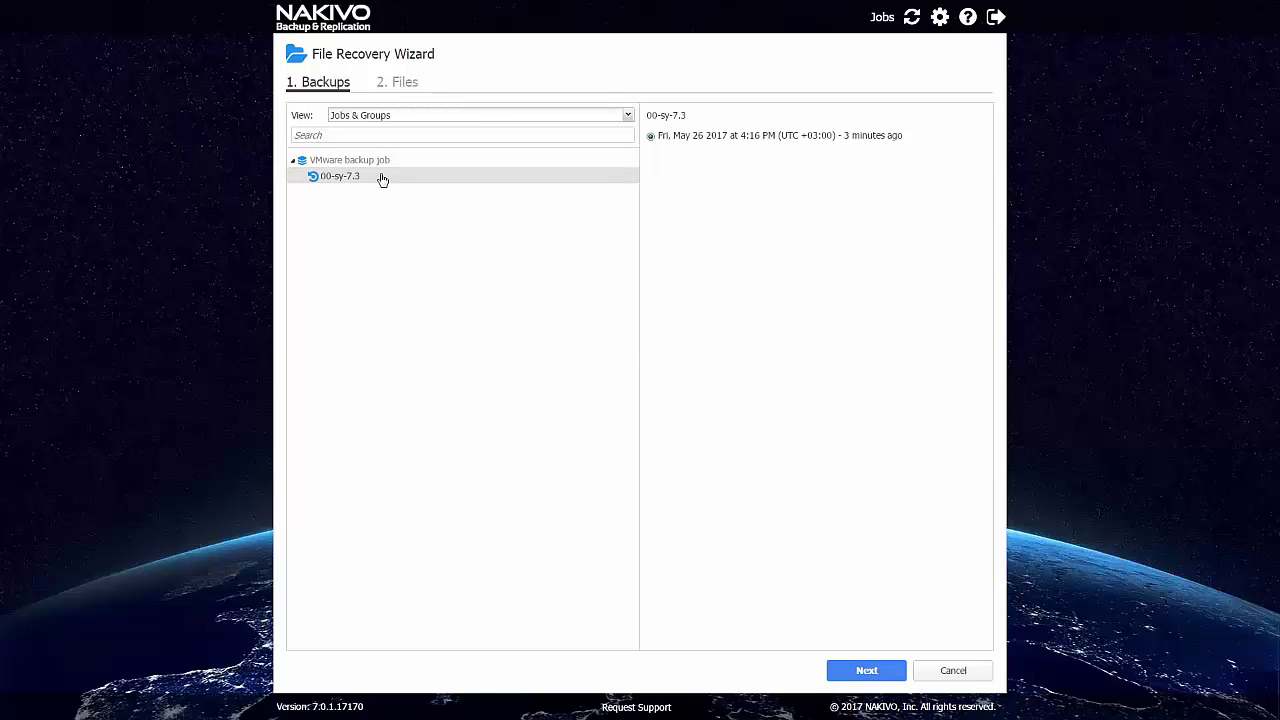
{"action": "left_click", "coordinate": [633, 120]}
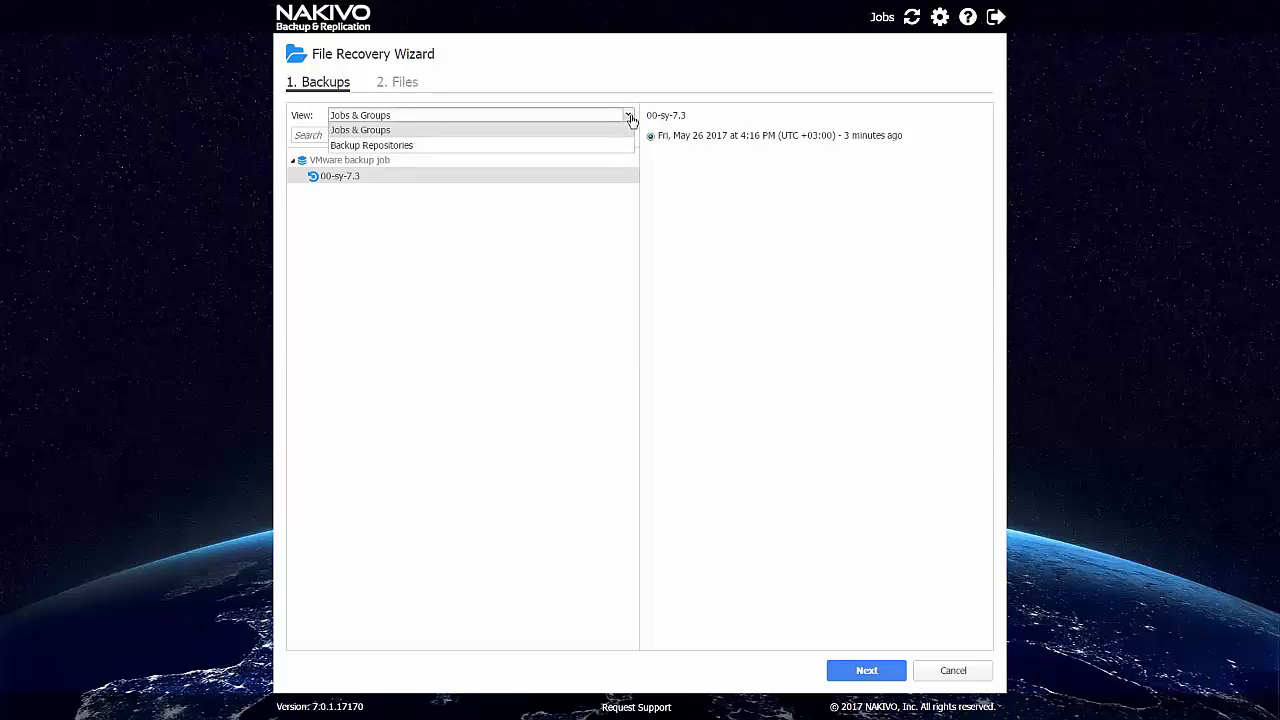
{"action": "left_click", "coordinate": [399, 146]}
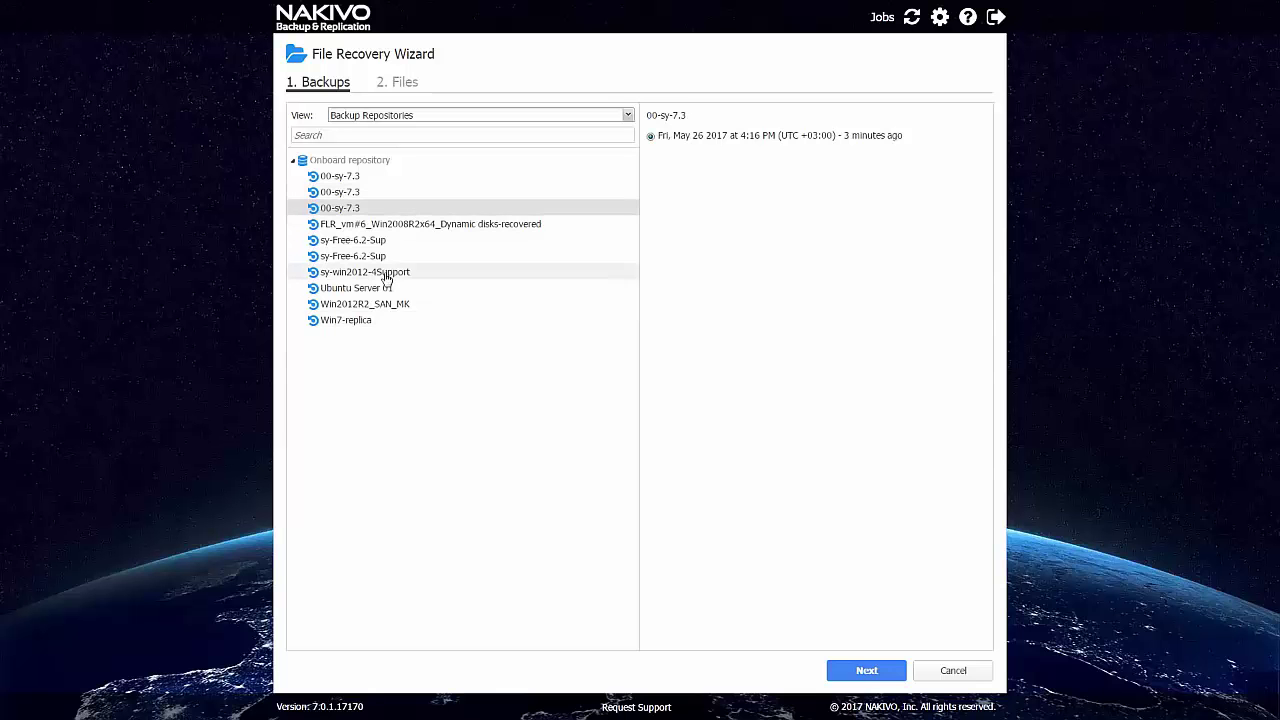
{"action": "left_click", "coordinate": [386, 277]}
{"action": "left_click", "coordinate": [862, 669]}
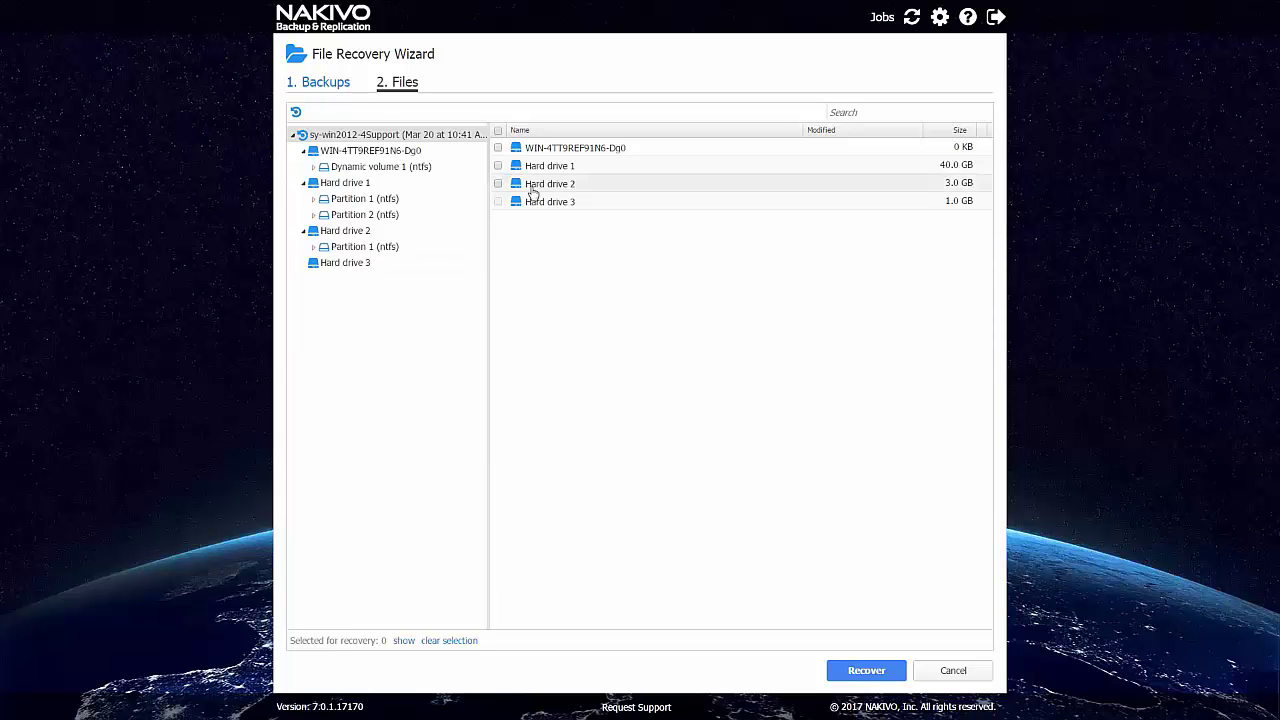
Select install.log in Hard drive 1's Partition 2 and recover it as a download.
{"action": "left_click", "coordinate": [362, 218]}
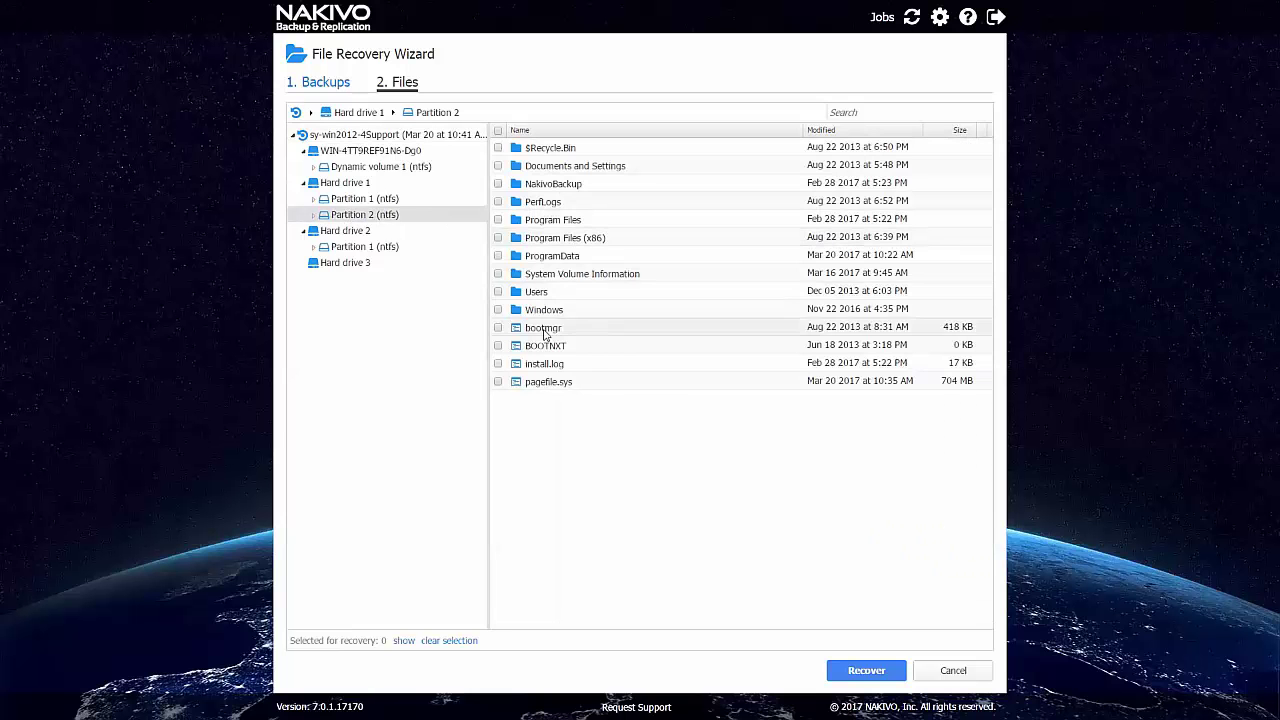
{"action": "left_click", "coordinate": [498, 363]}
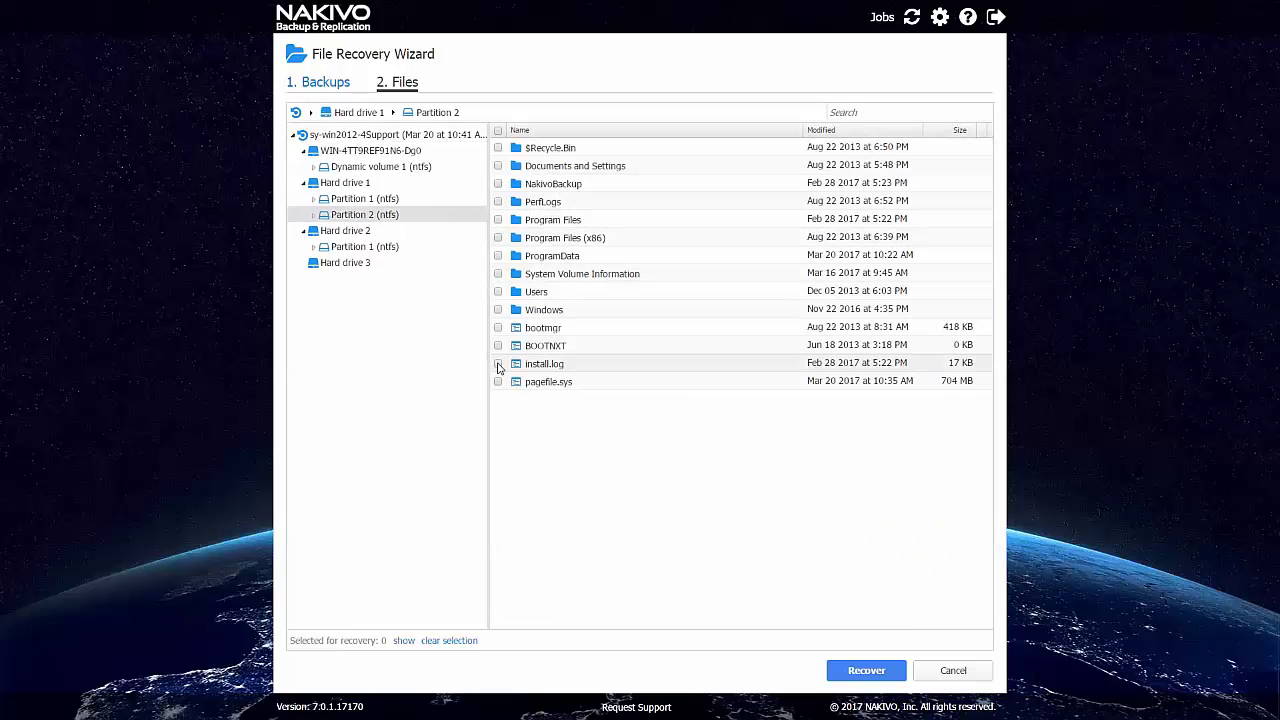
{"action": "left_click", "coordinate": [853, 668]}
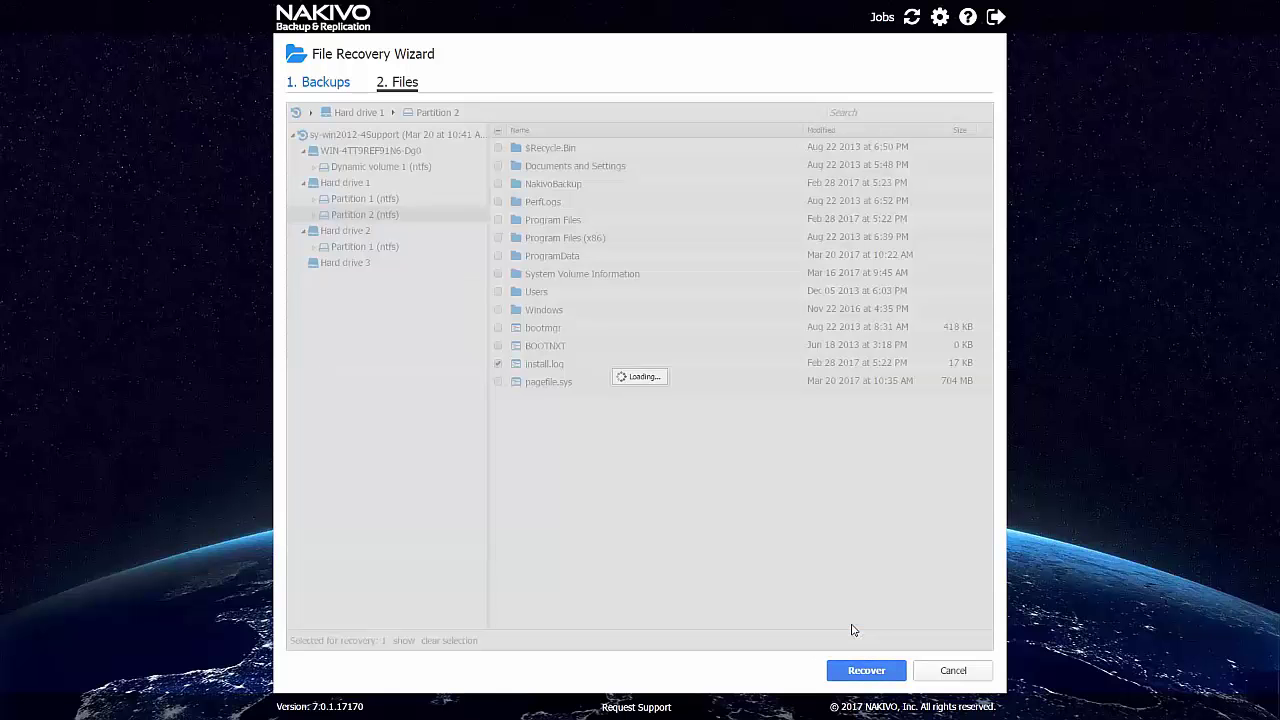
{"action": "left_click", "coordinate": [852, 626]}
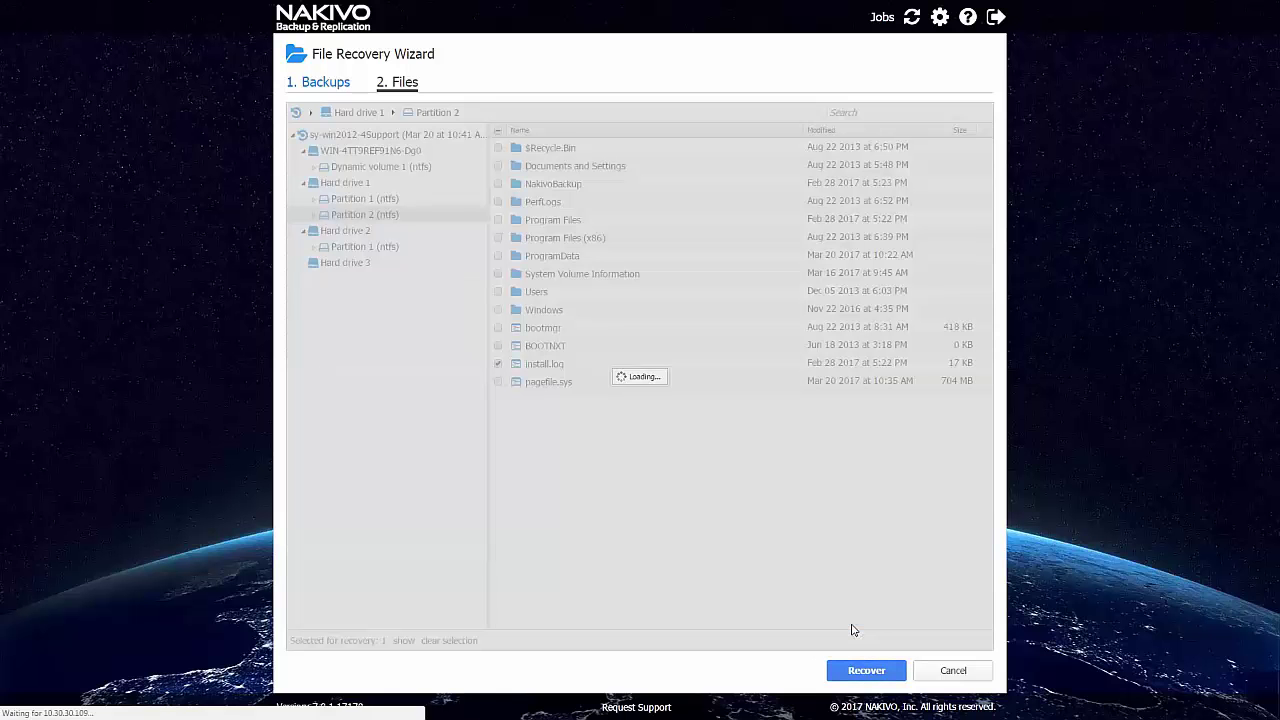
Open the downloaded zip, view install.log's contents, then close the viewer and archive.
{"action": "left_click", "coordinate": [70, 705]}
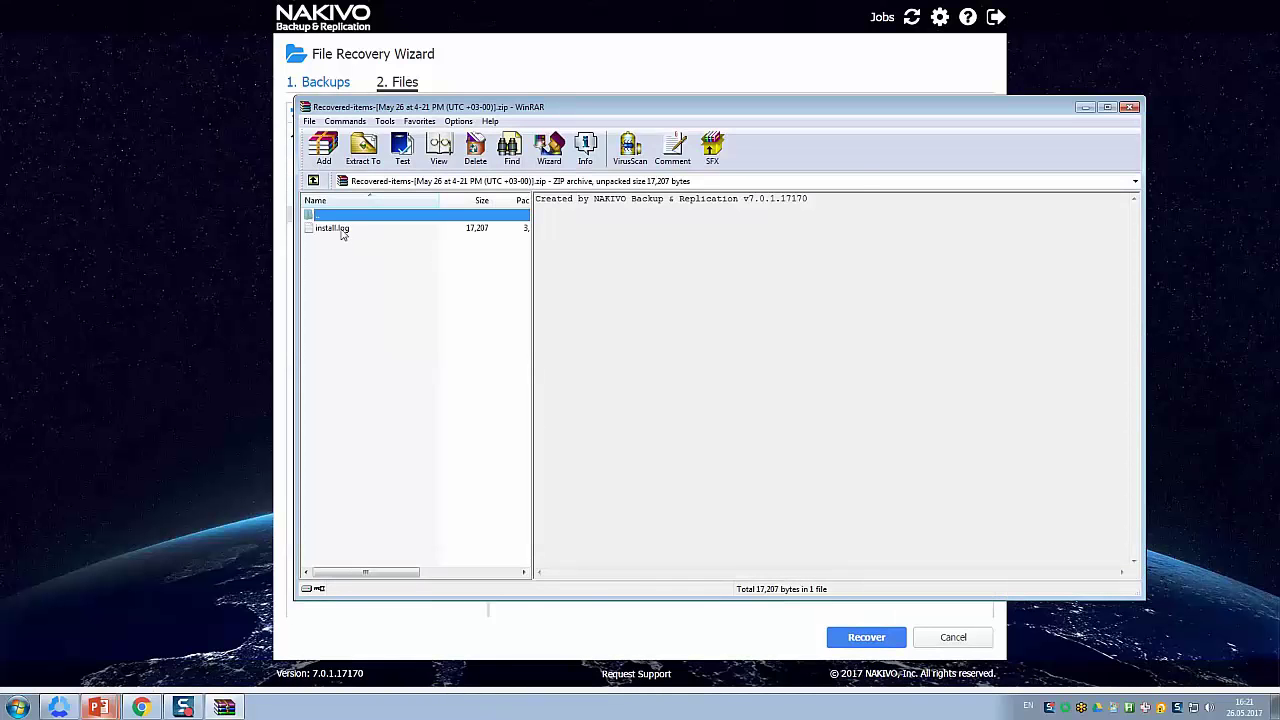
{"action": "left_click", "coordinate": [342, 229]}
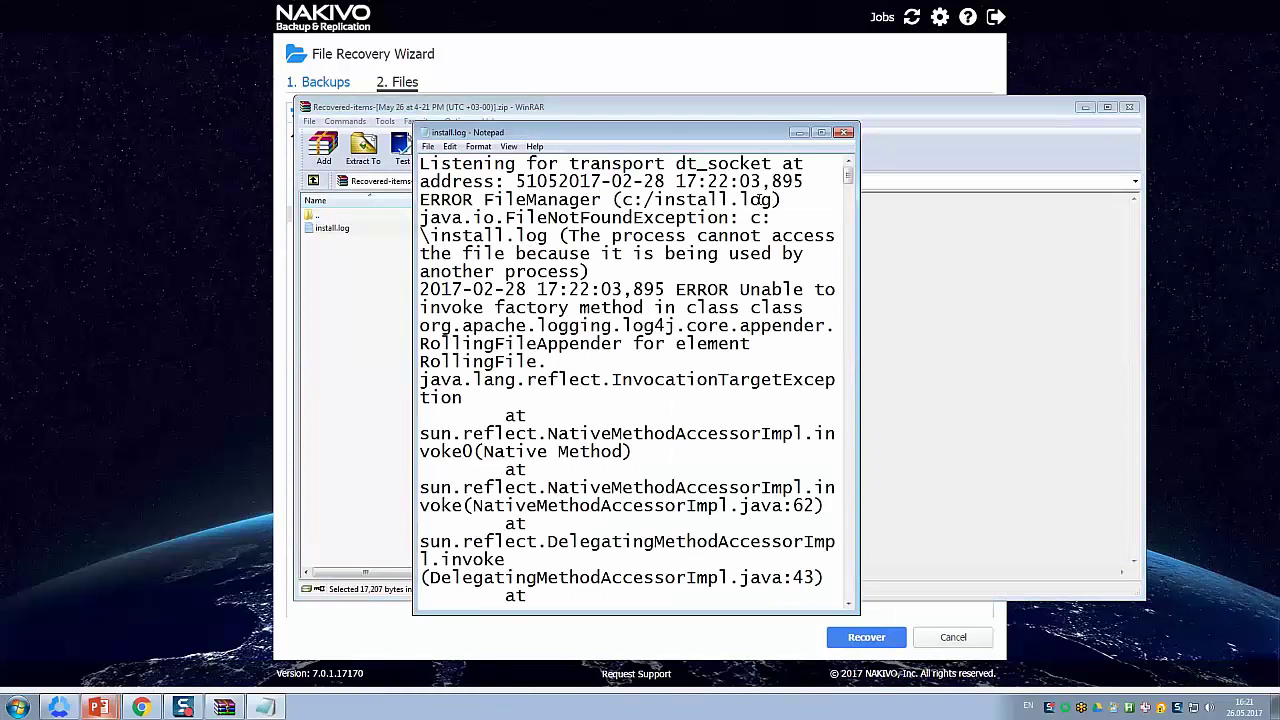
{"action": "left_click", "coordinate": [844, 132]}
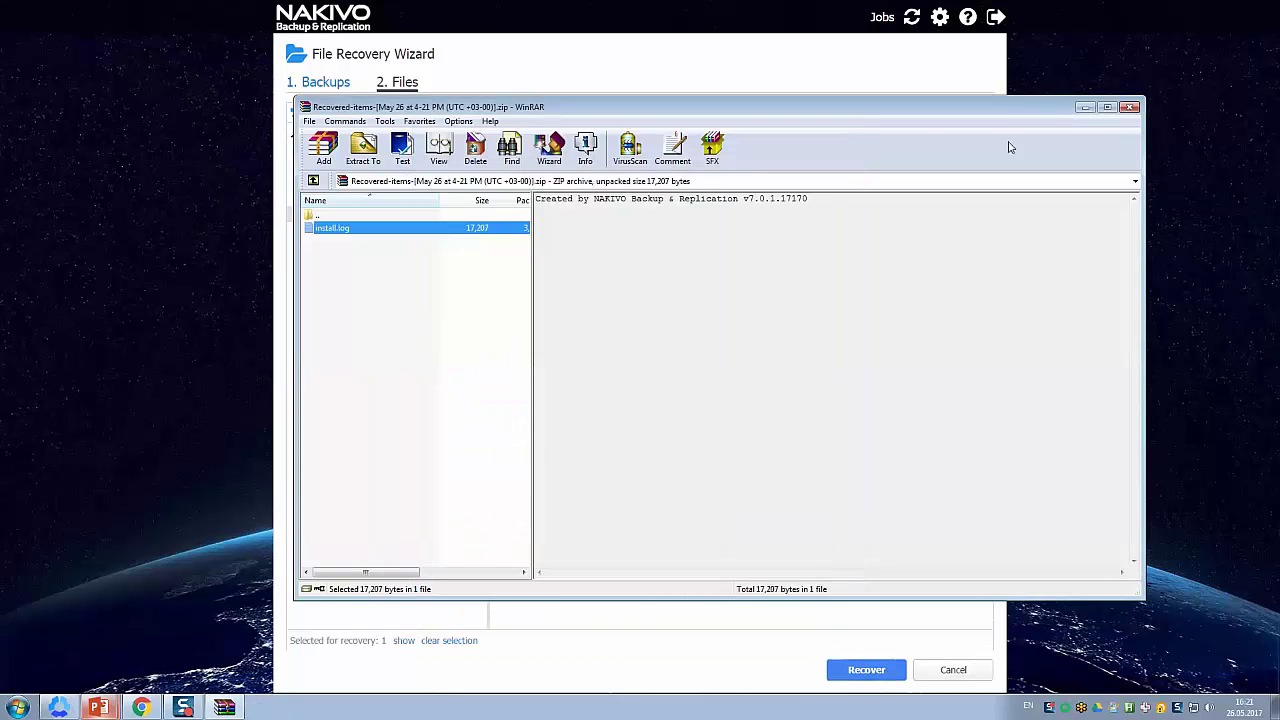
{"action": "left_click", "coordinate": [1129, 107]}
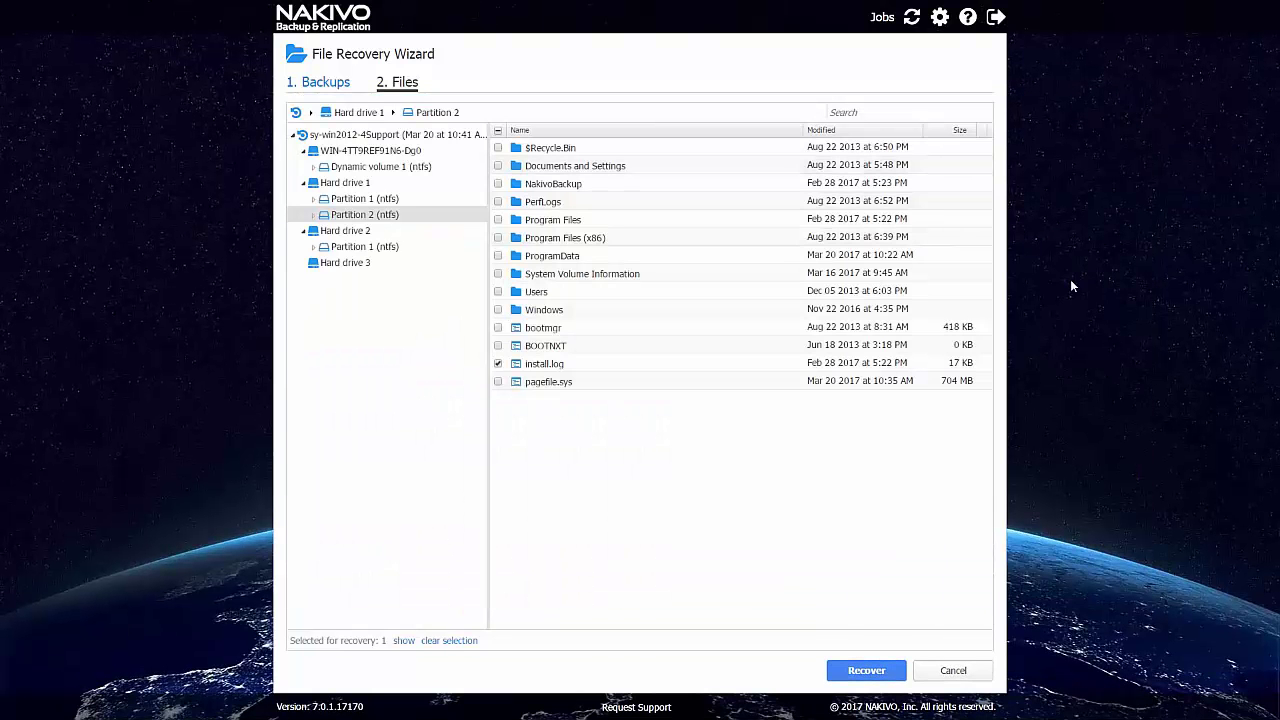
Cancel the File Recovery Wizard and confirm closing it.
{"action": "left_click", "coordinate": [960, 672]}
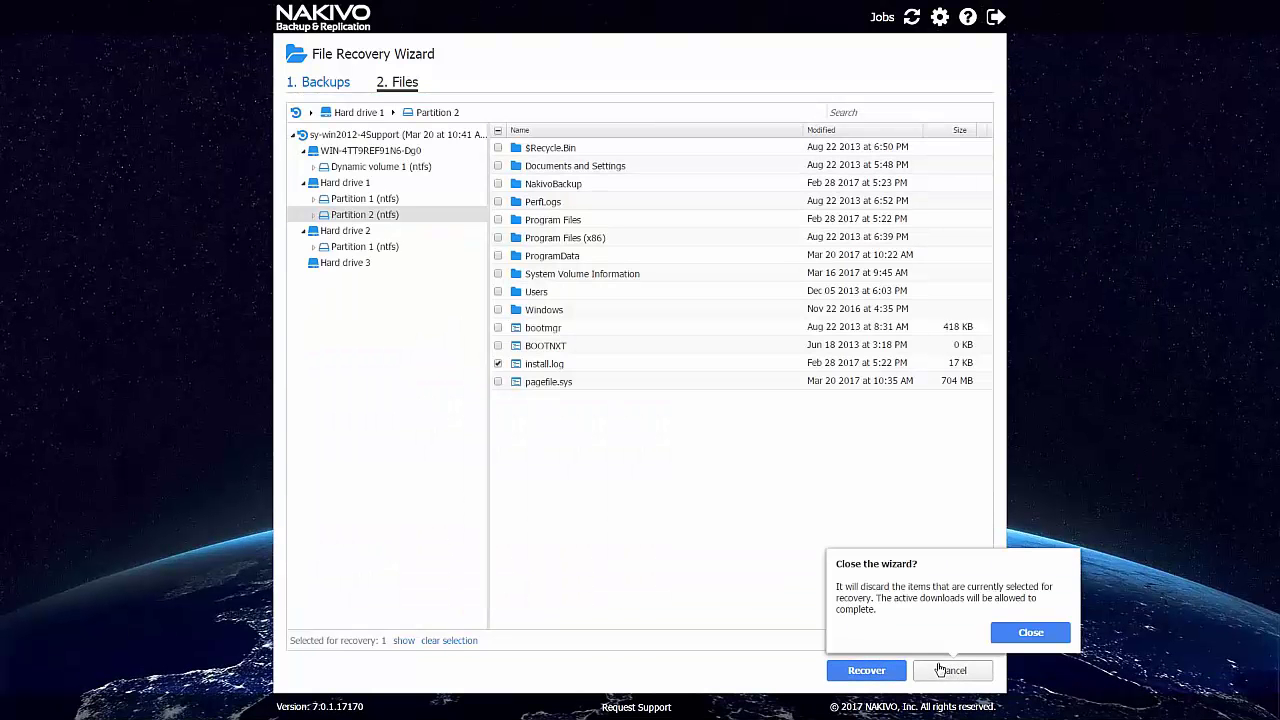
{"action": "left_click", "coordinate": [1018, 641]}
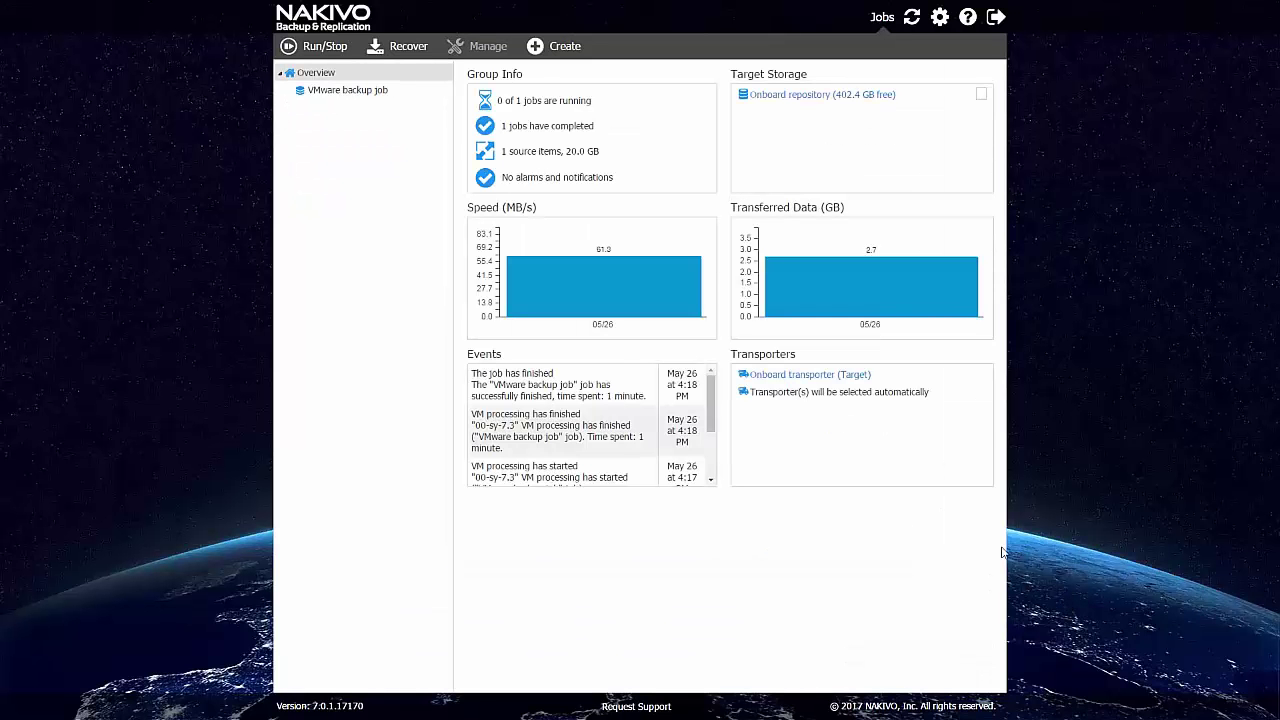